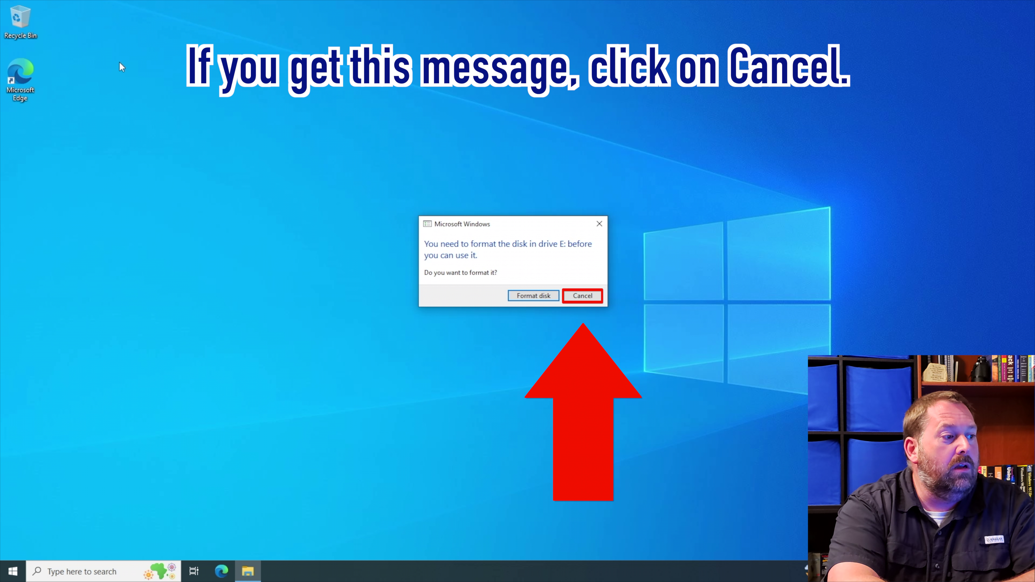
Step: Dismiss the prompt to format the disk in drive E: and open Disk Management
left_click(591, 296)
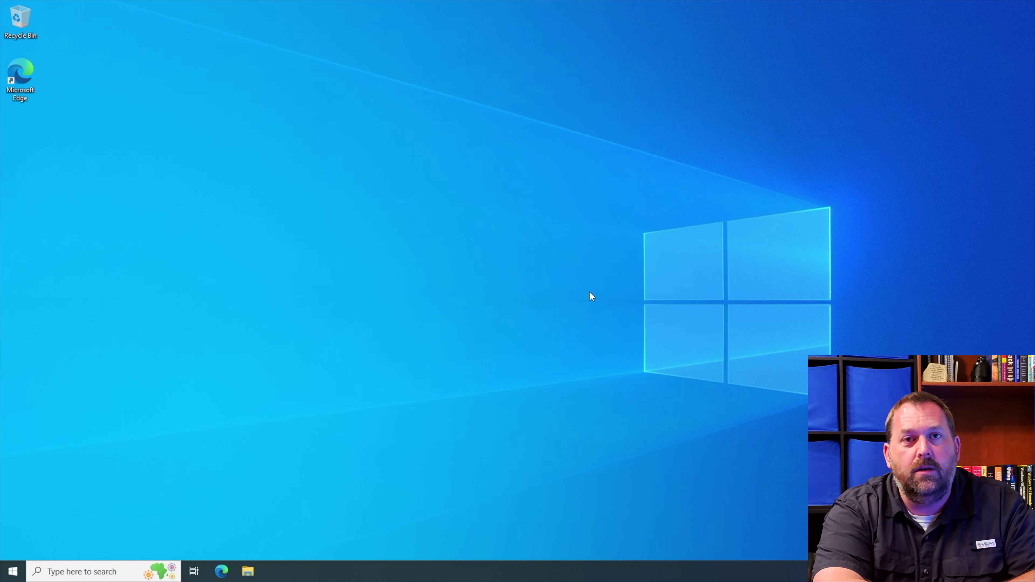
right_click(11, 572)
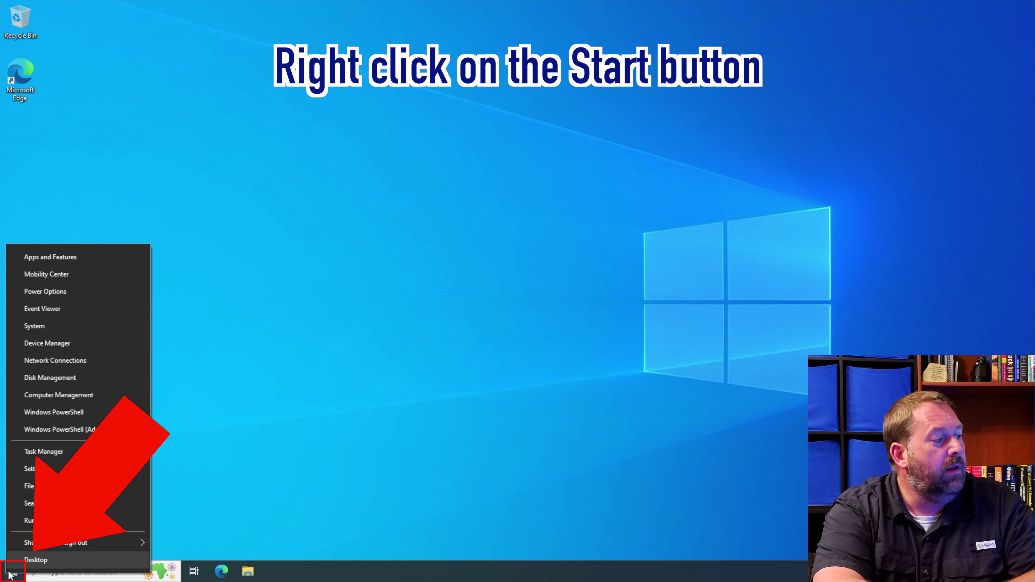
left_click(89, 382)
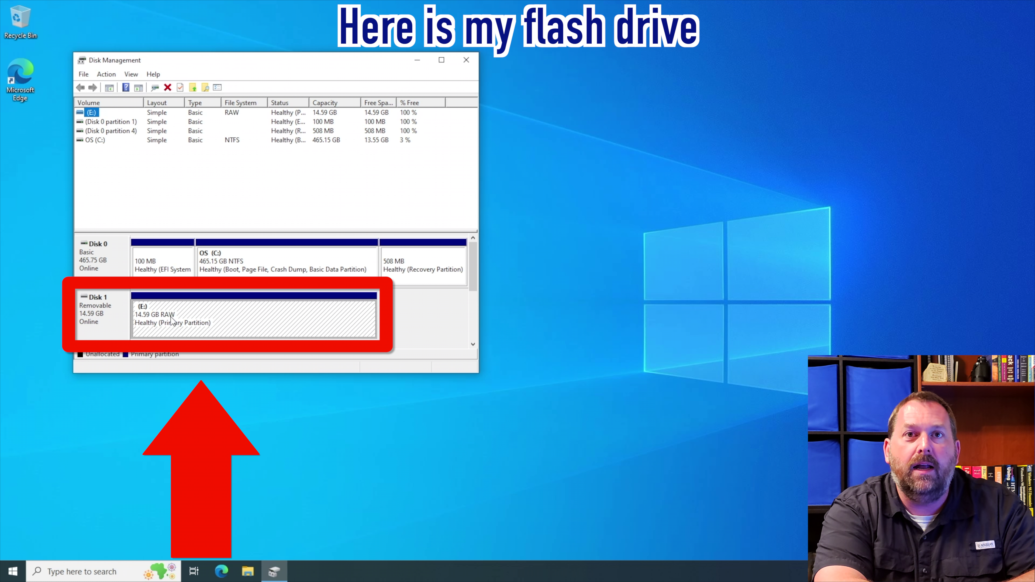
Step: Quick-format the removable E: volume on Disk 1 as FAT32 with the volume label IT101, and close Disk Management
right_click(256, 320)
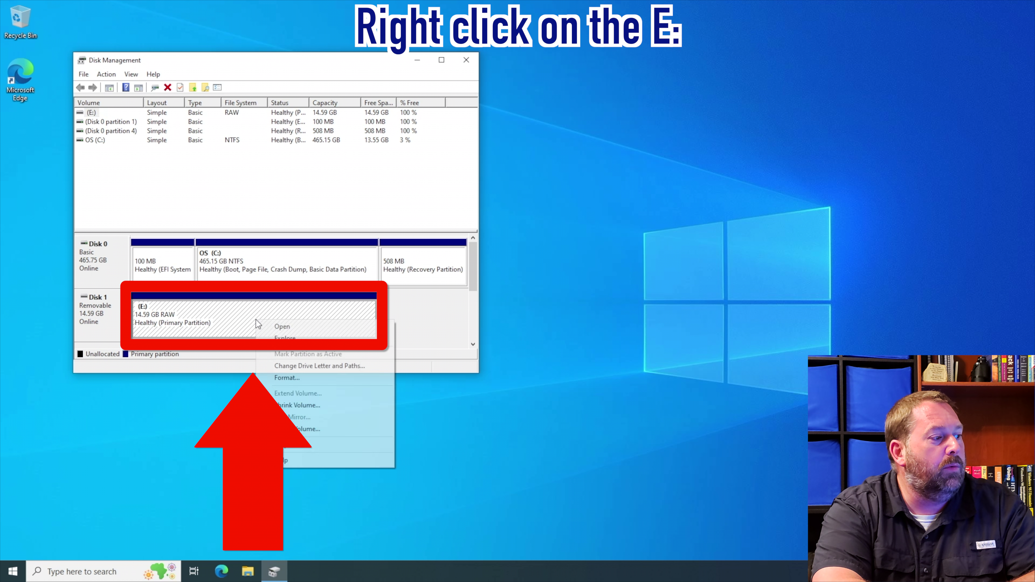
left_click(290, 379)
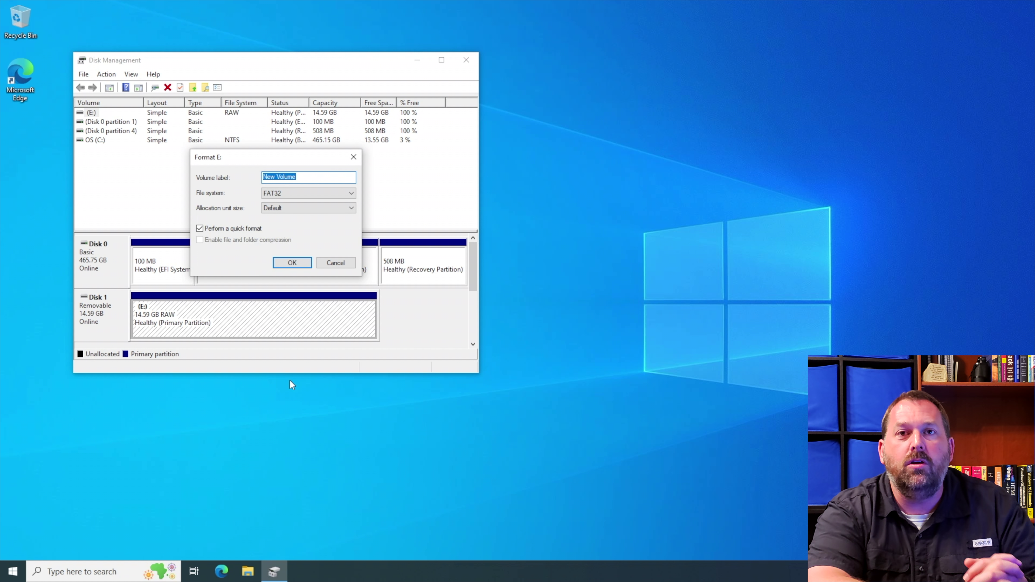
type("I")
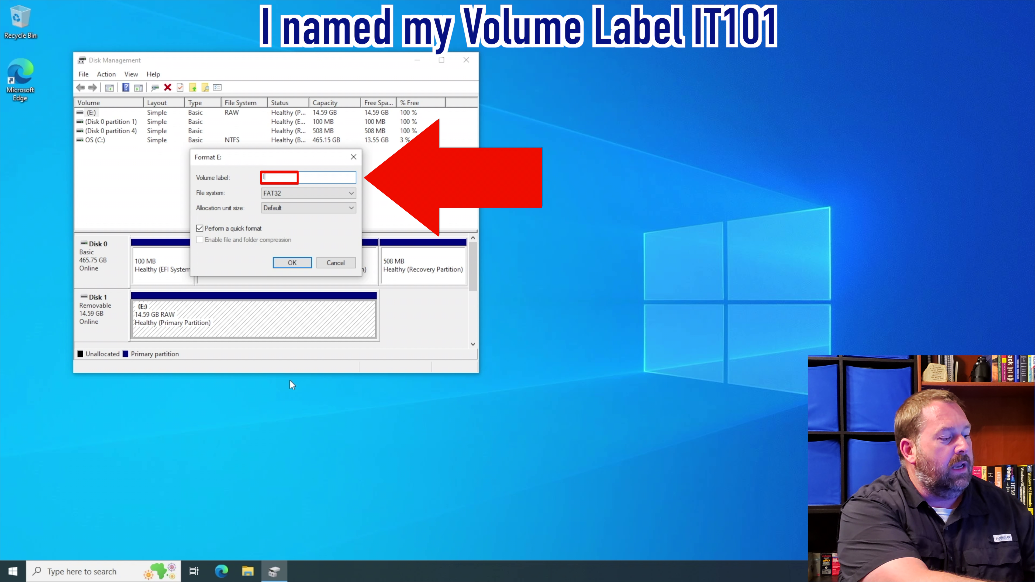
type("T101")
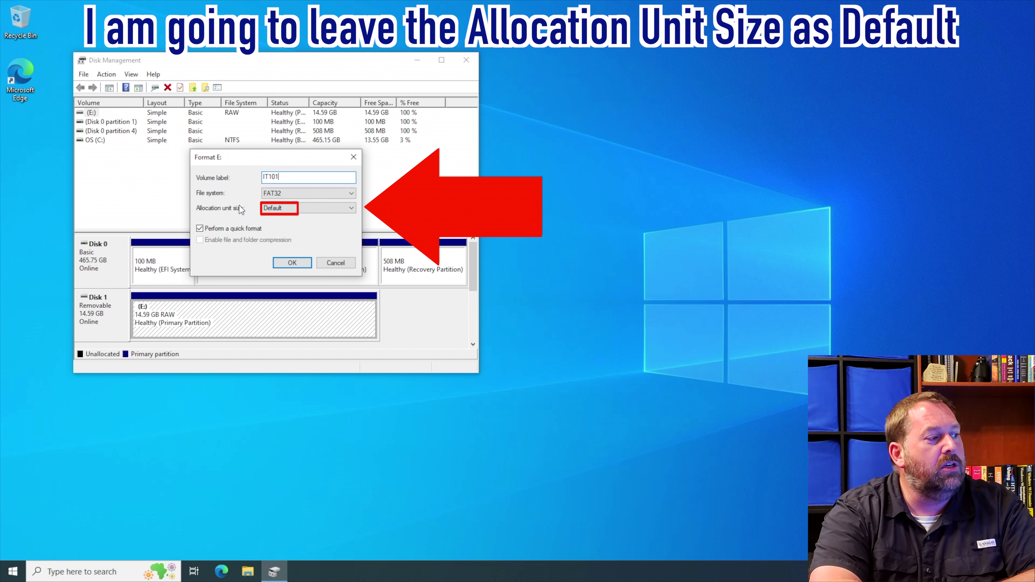
left_click(292, 263)
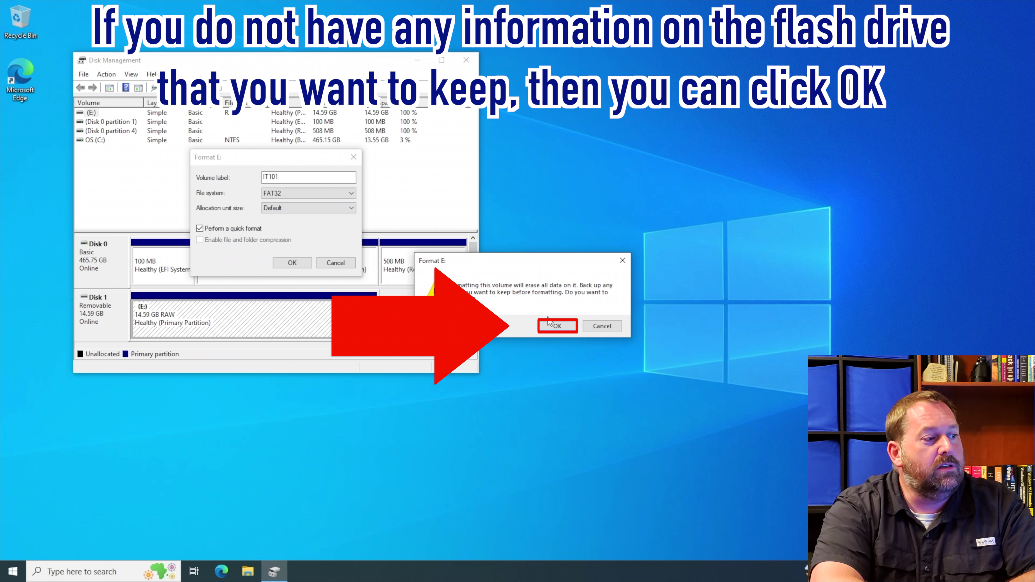
left_click(557, 325)
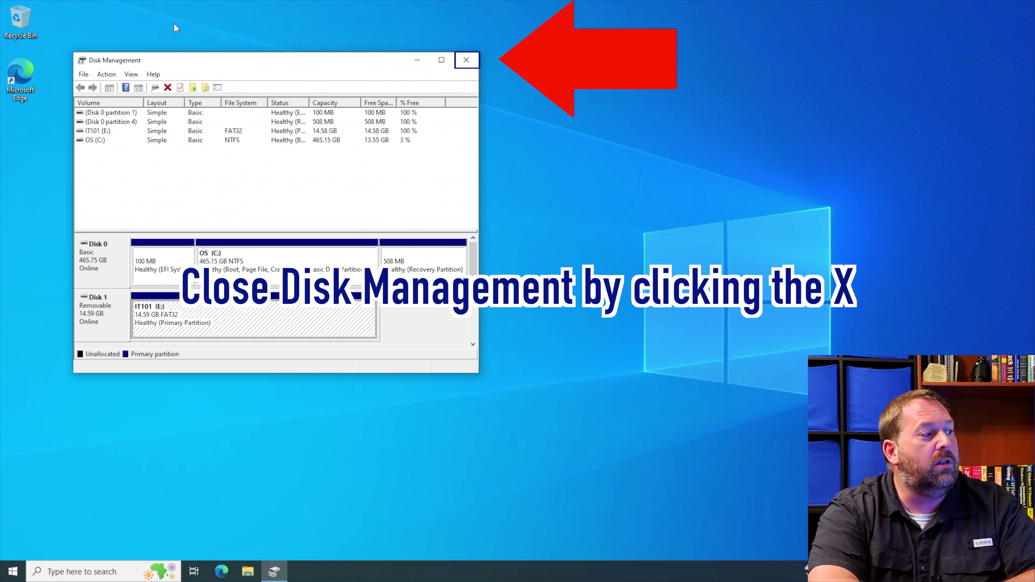
left_click(470, 62)
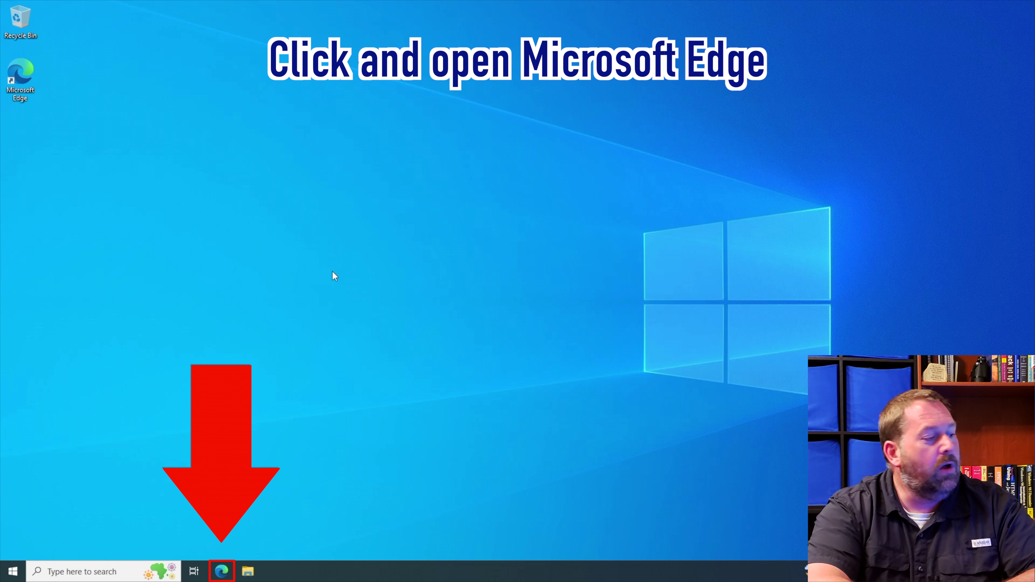
Step: Switch to Microsoft Edge and go to duckduckgo.com
left_click(220, 572)
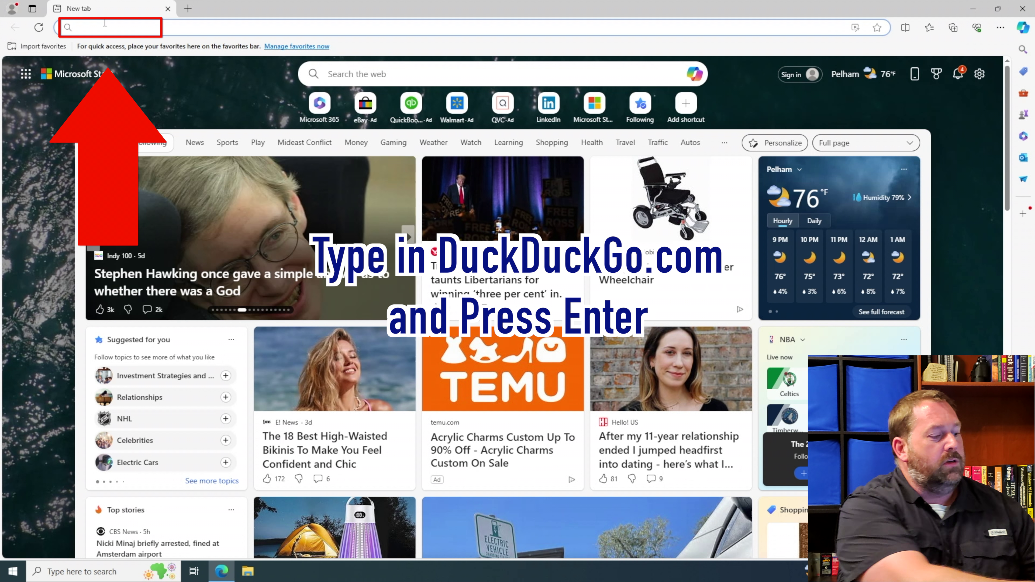
type("duckduck")
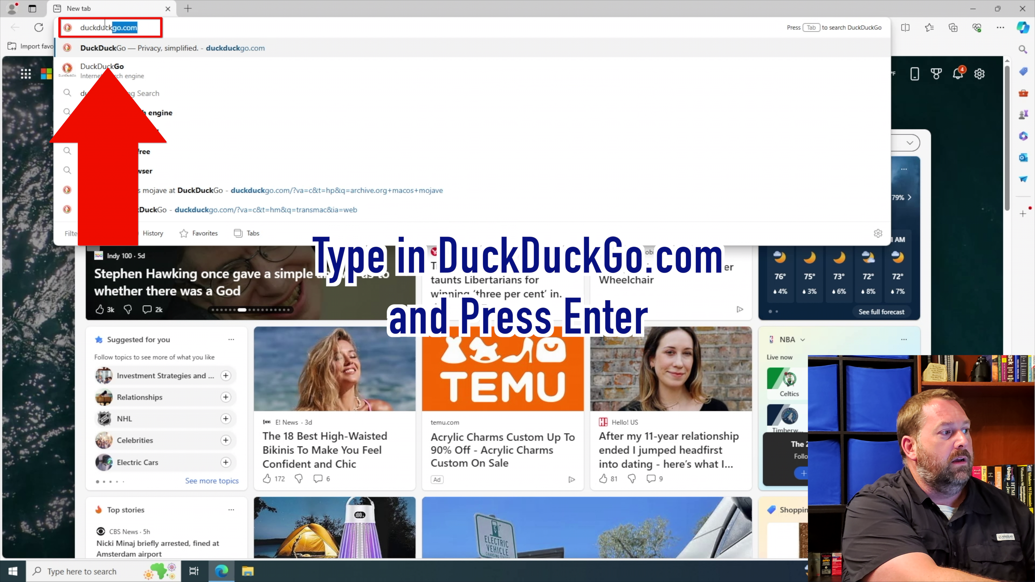
type("go.com")
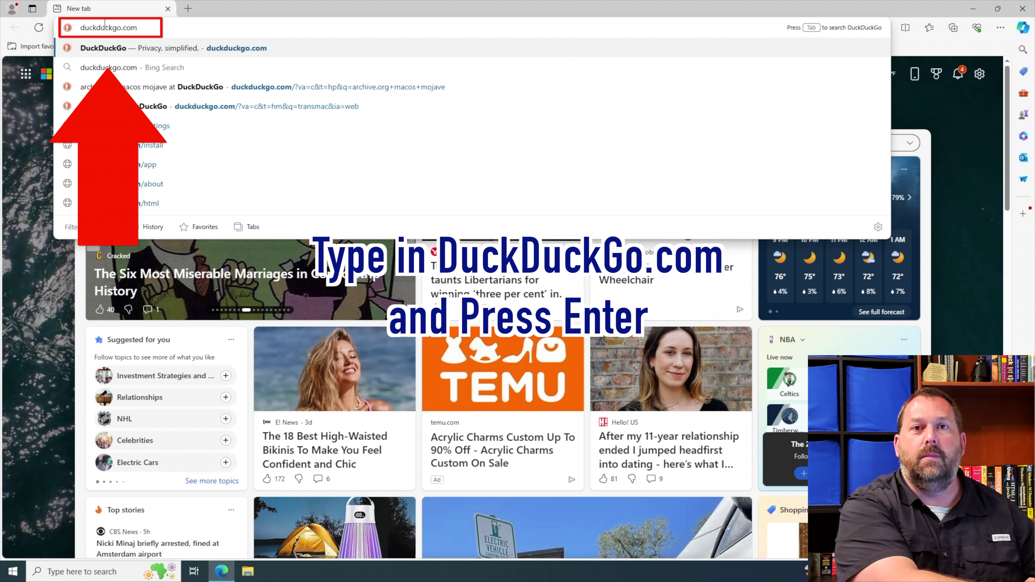
key("Return")
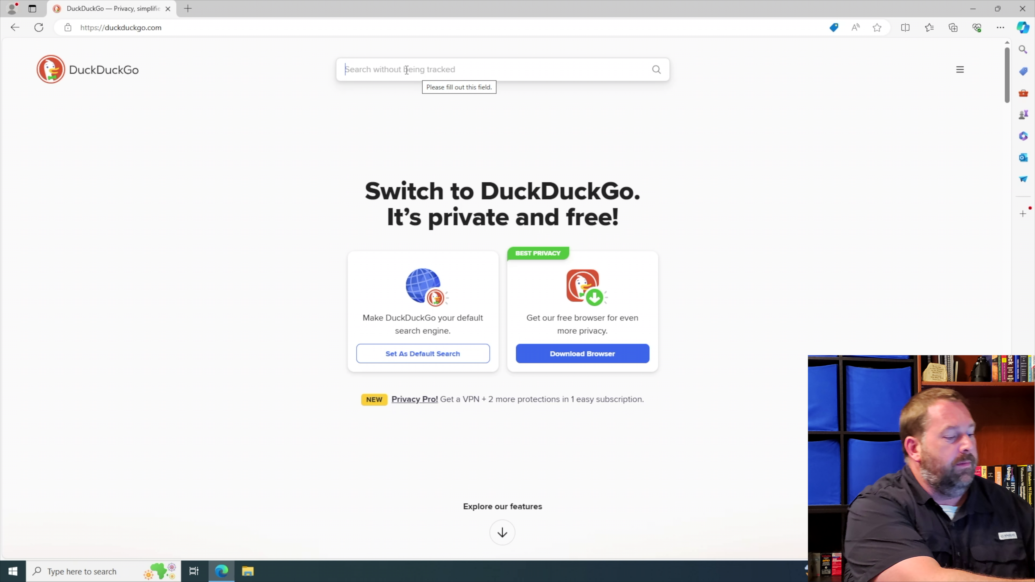
Step: Search for "macos iso collection archive.org" and open the Archive.org result for the macOS ISO Collection (10.10.5 - 13.0)
type("macos")
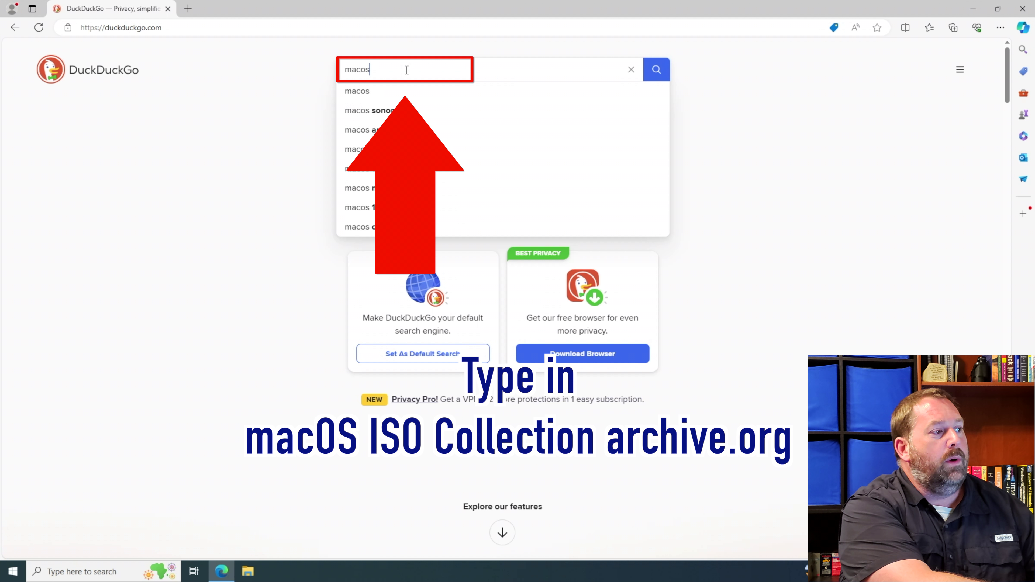
type(" iso")
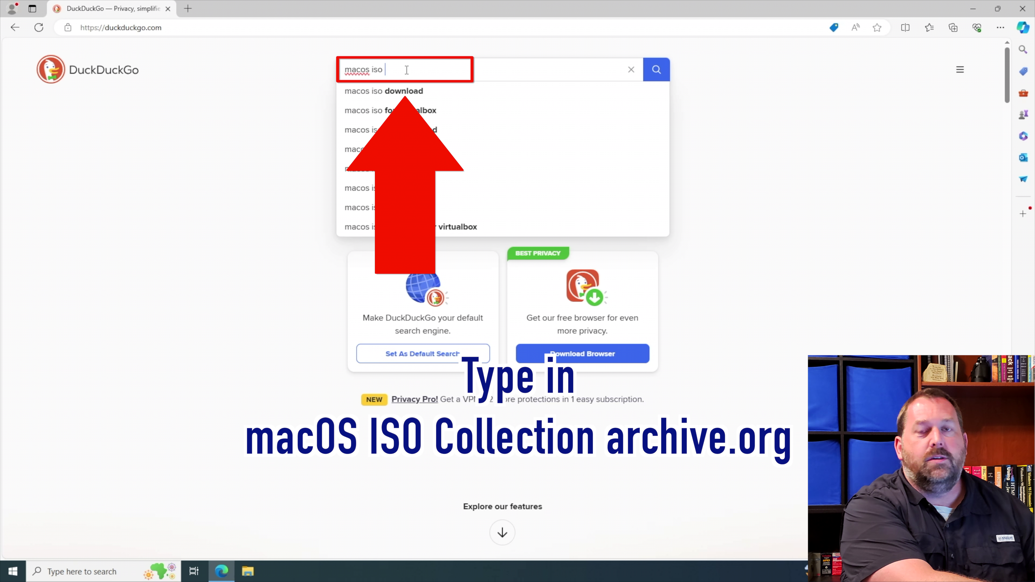
type(" collection")
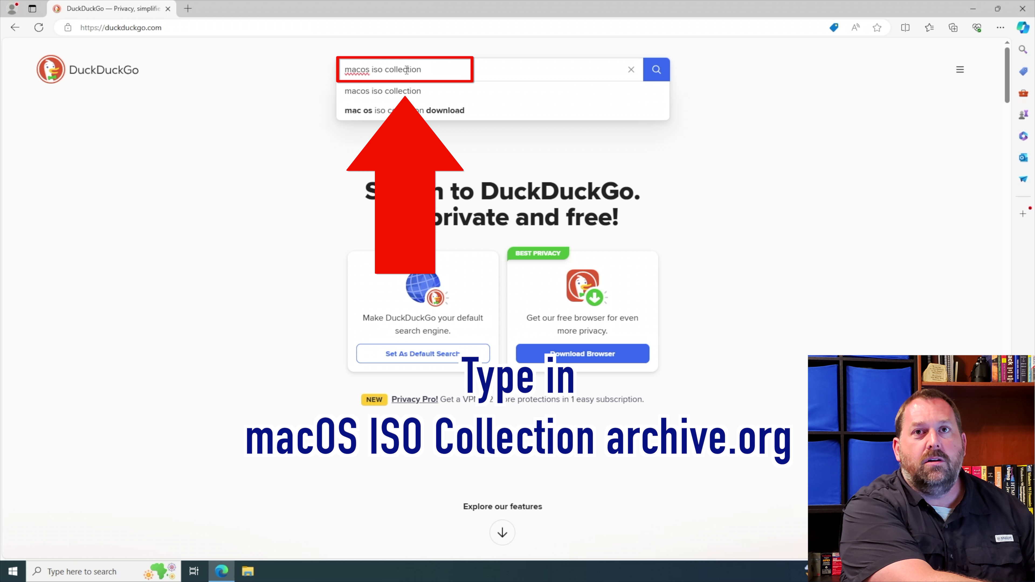
type(" archive.org")
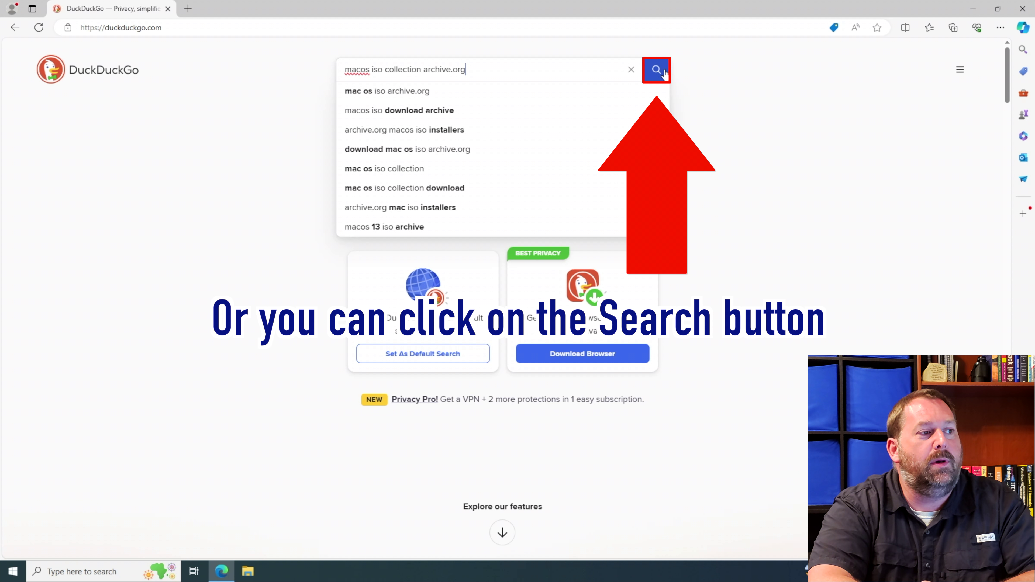
left_click(656, 70)
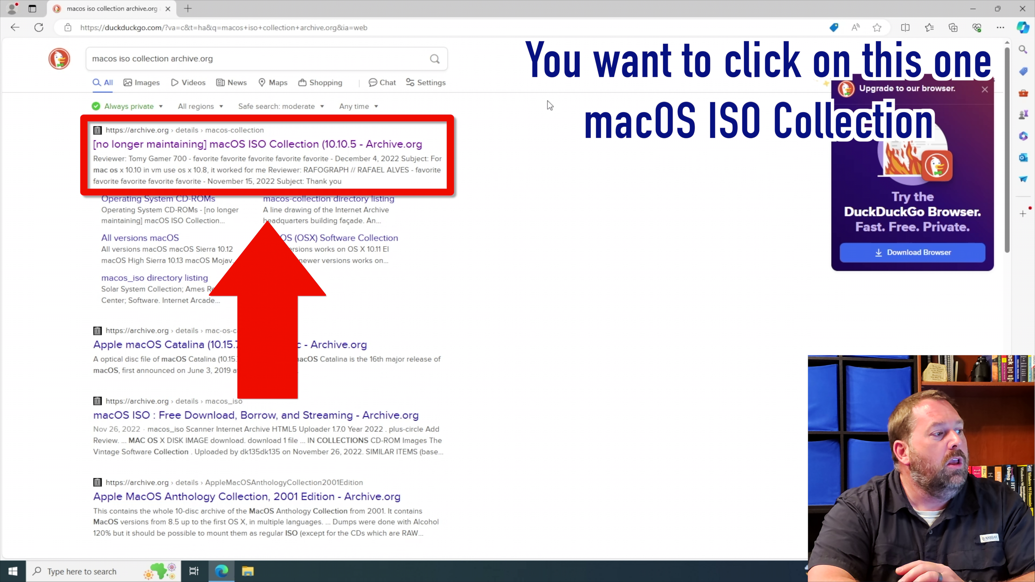
left_click(329, 152)
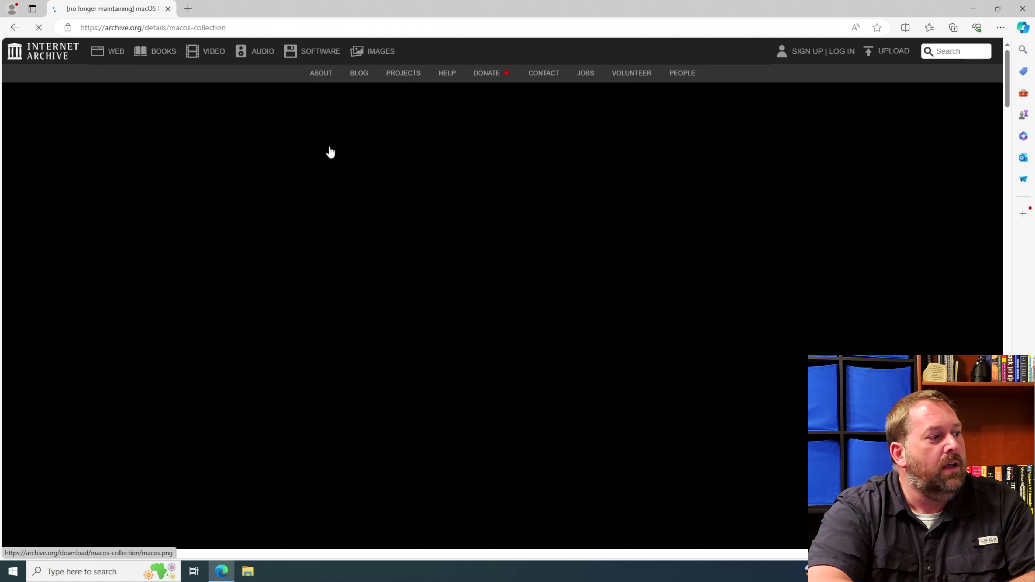
Step: Download the 10.14.6 Mojave file from the collection's ISO image files
scroll(630, 308, "down", 8)
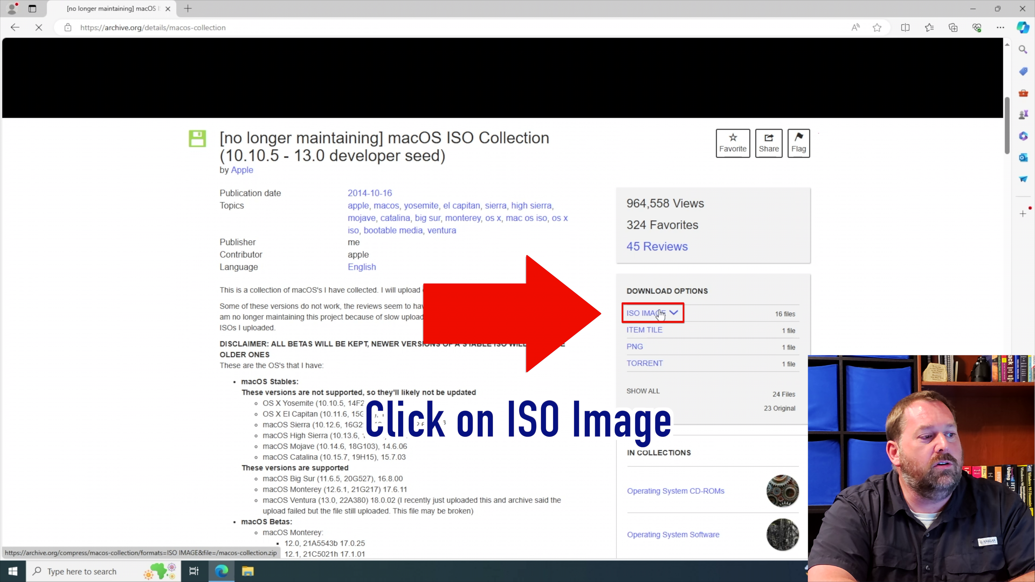
left_click(650, 316)
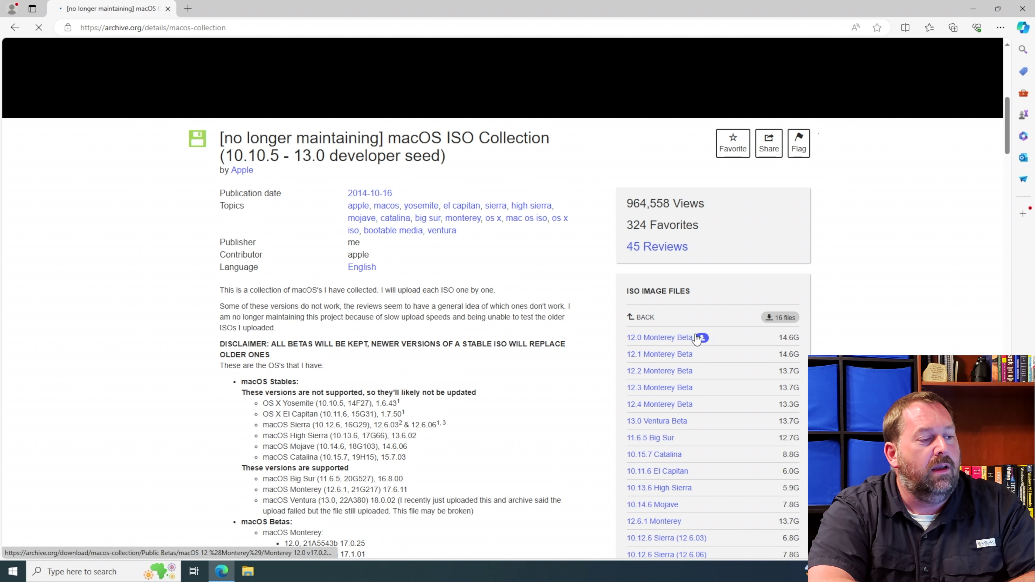
scroll(694, 339, "down", 3)
scroll(696, 339, "down", 2)
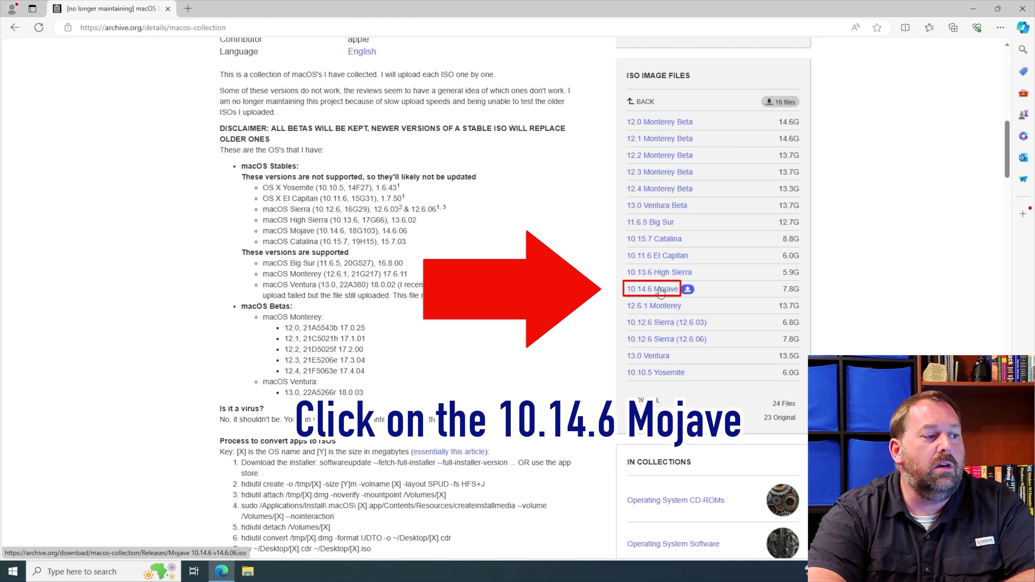
left_click(660, 290)
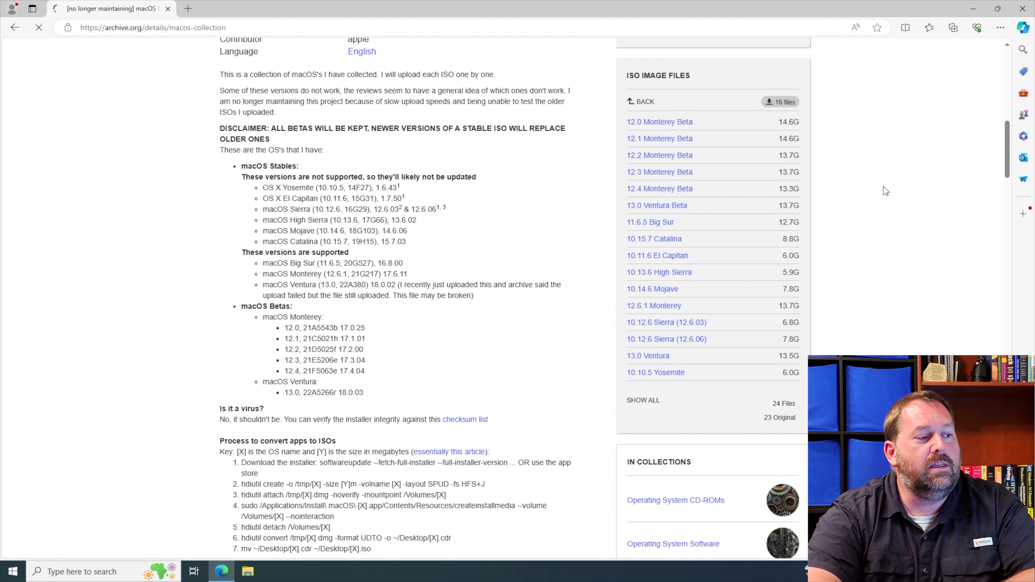
left_click(651, 290)
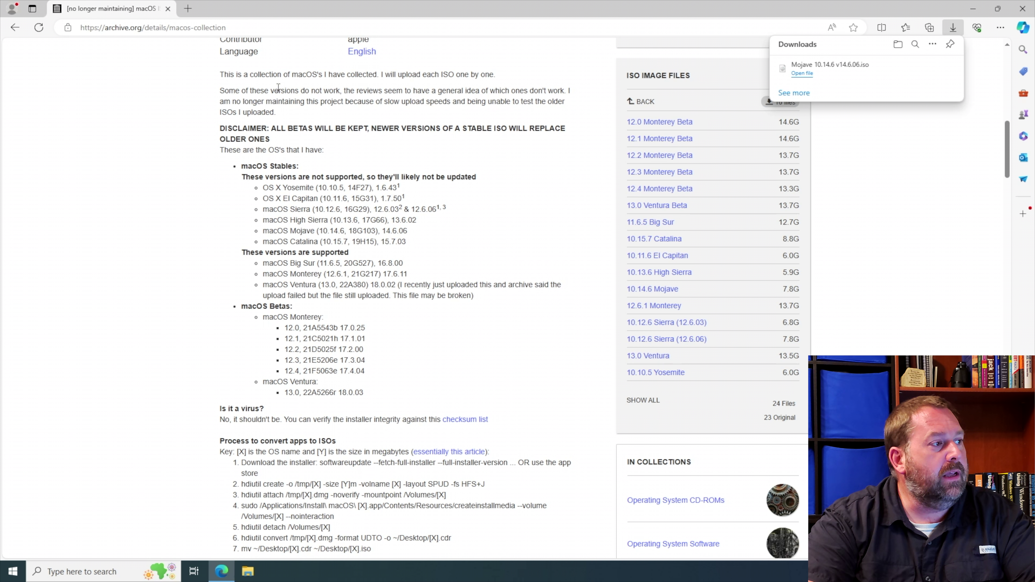
Step: Search duckduckgo.com for "transmac" and open the Download TransMac page from Acute Systems
left_click(218, 24)
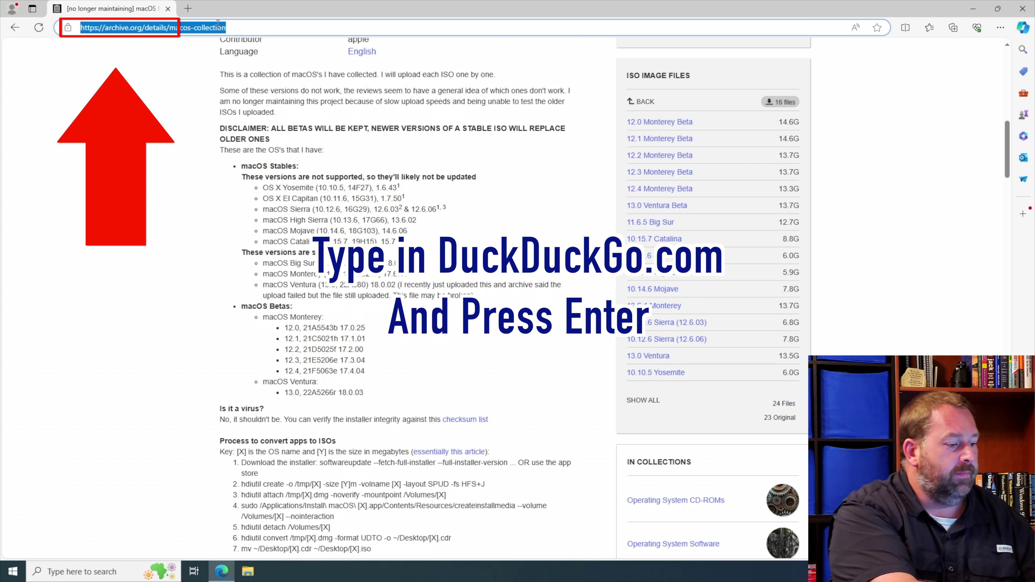
type("duckduckgo.com")
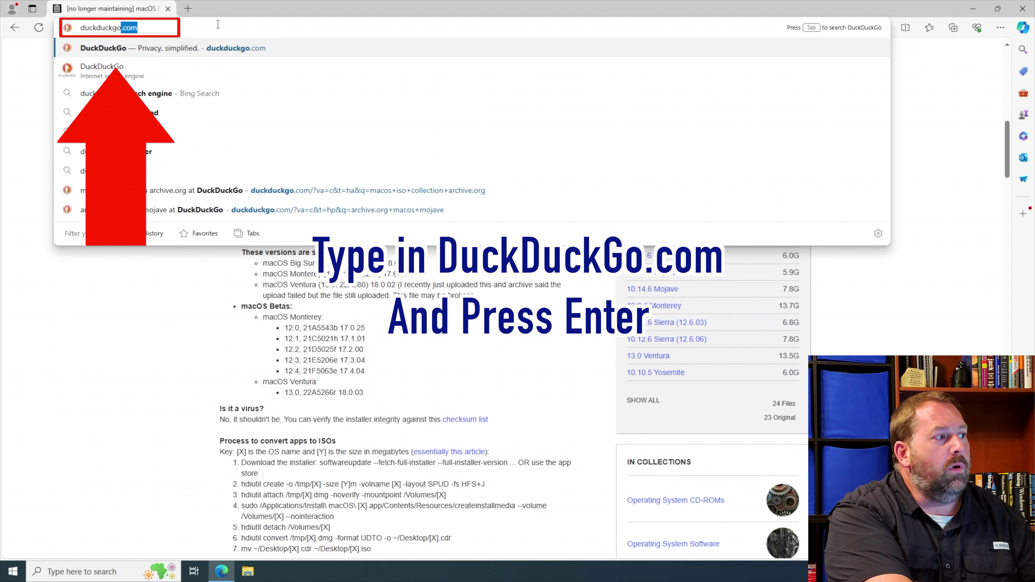
key("Return")
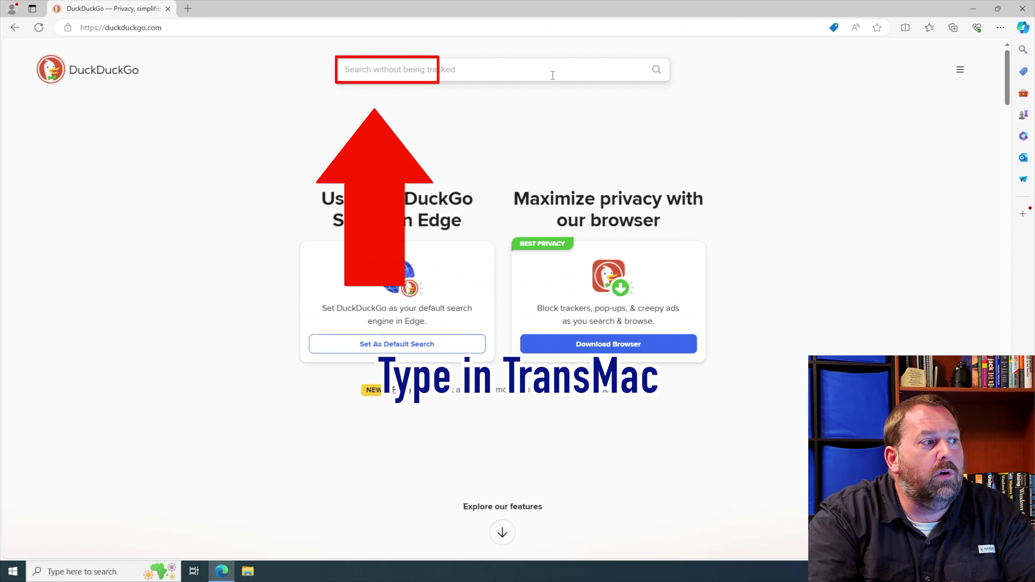
type("t")
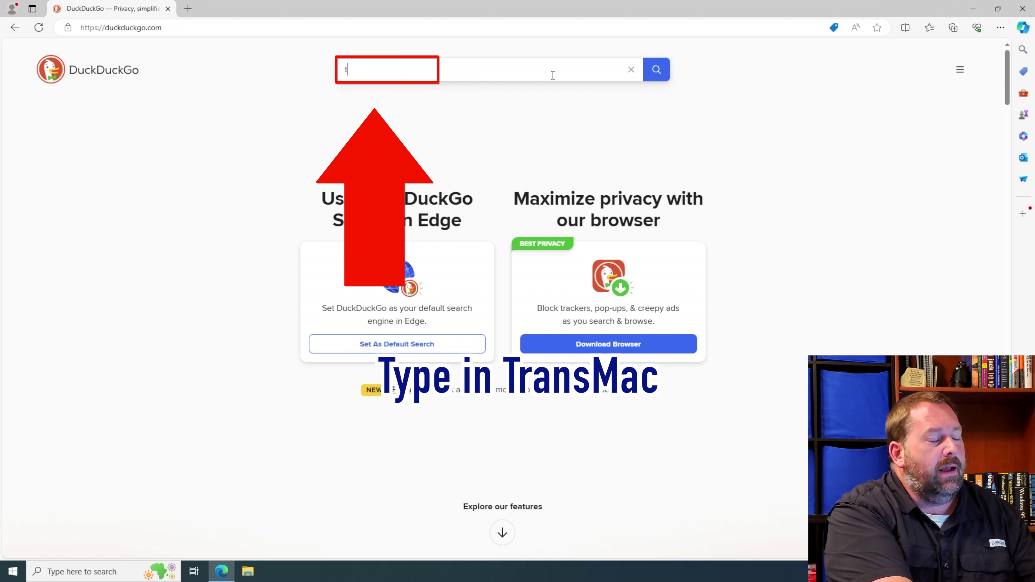
type("ransmac")
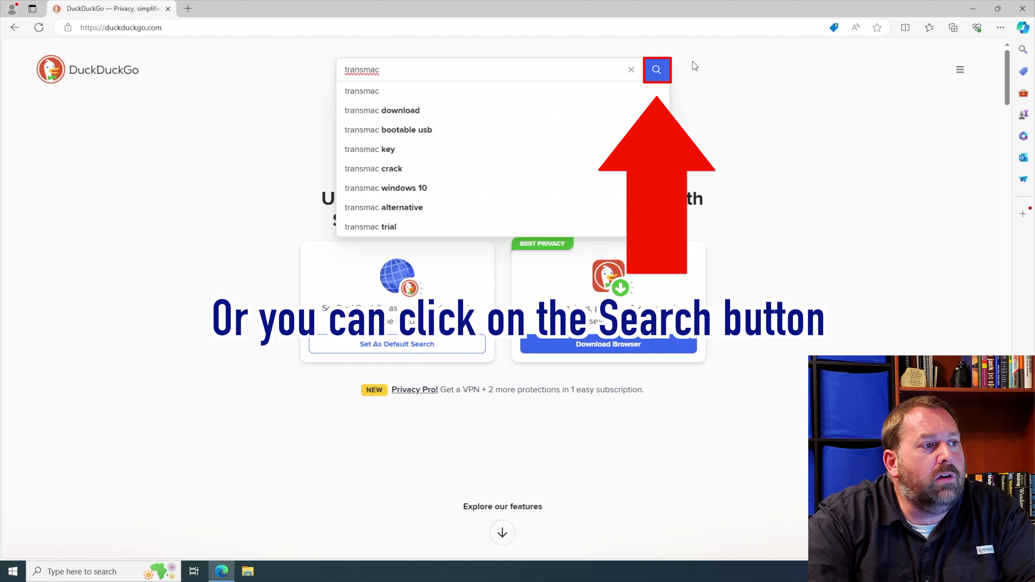
left_click(657, 70)
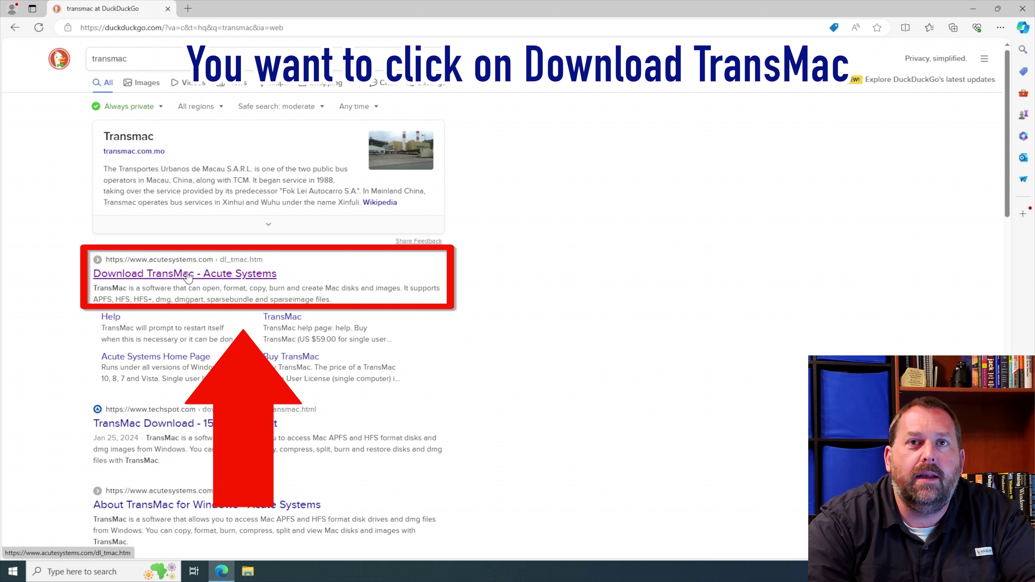
left_click(224, 274)
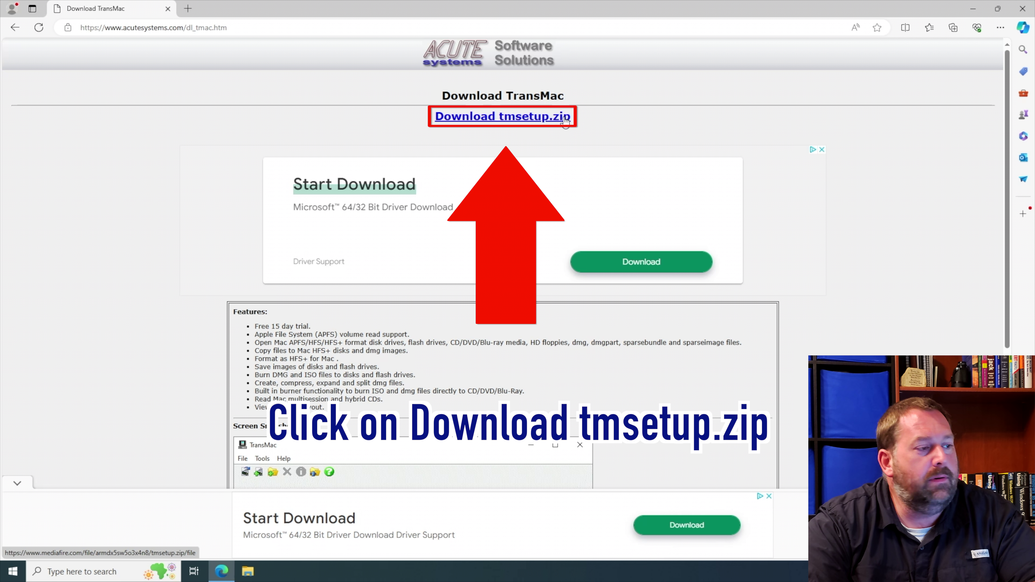
Step: Download tmsetup.zip, closing the advertisement that covers the page, and show the downloaded file in its folder
left_click(556, 119)
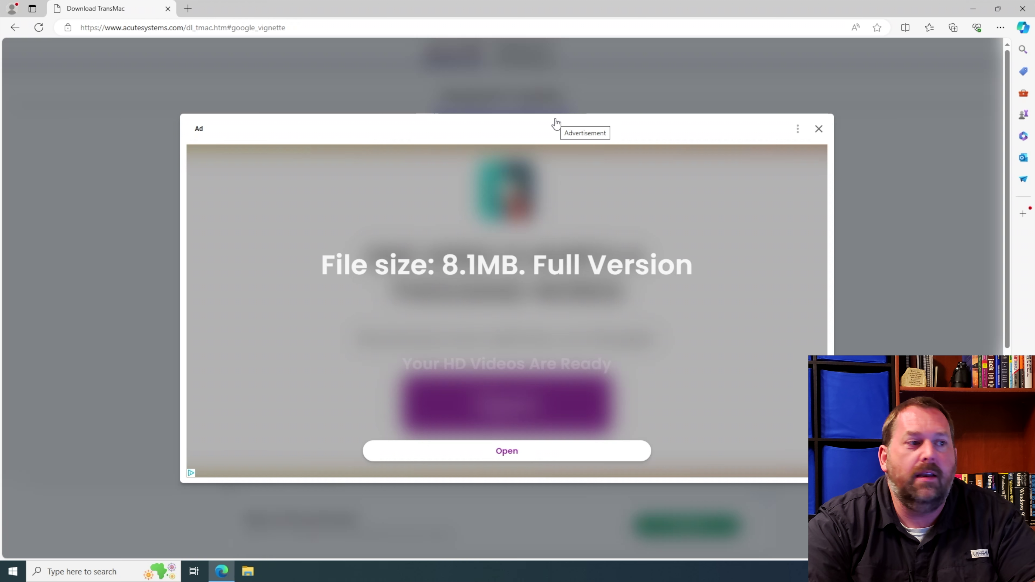
left_click(820, 130)
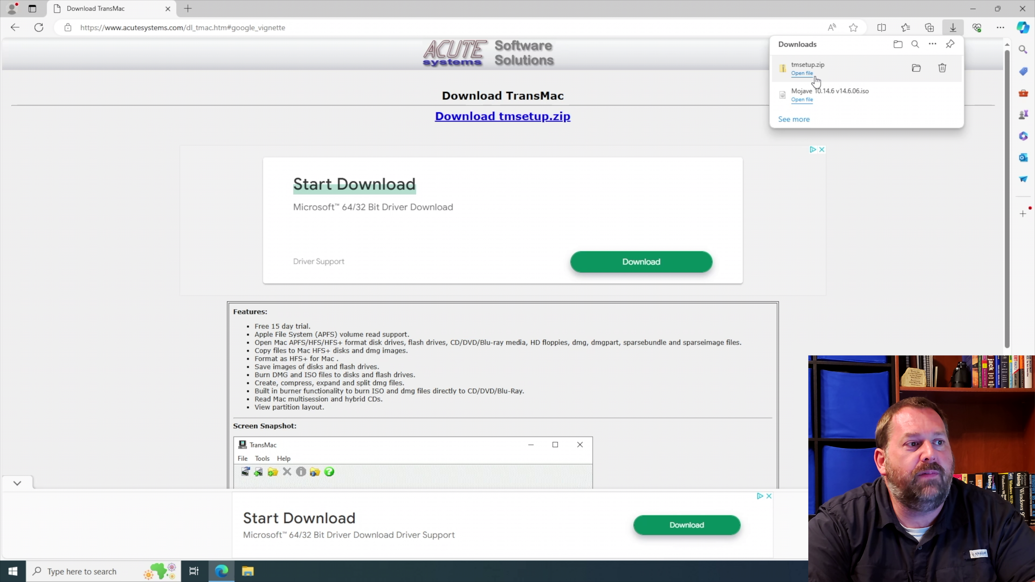
left_click(917, 69)
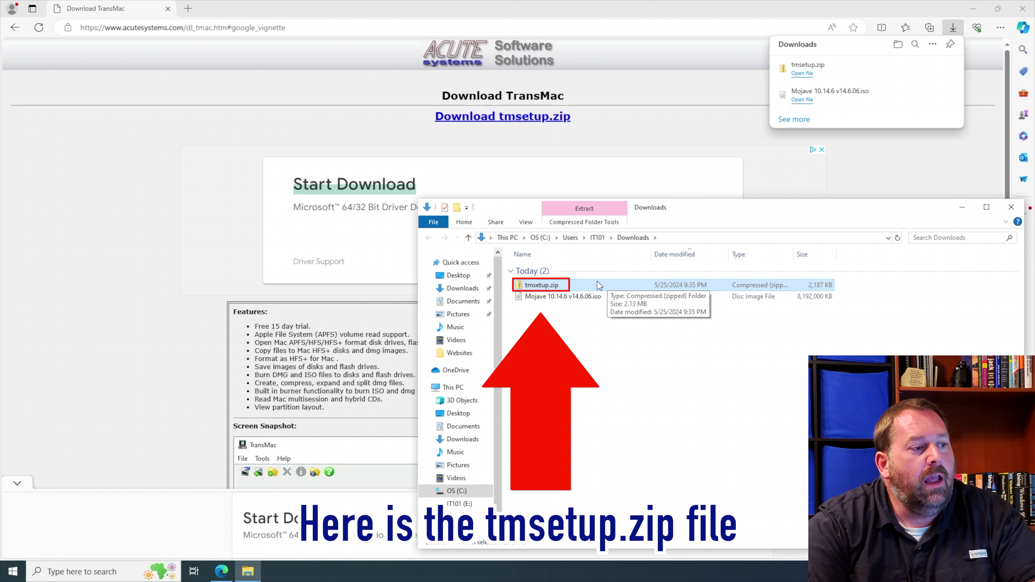
Step: Extract tmsetup.zip to the default tmsetup folder in Downloads and show the extracted files
right_click(557, 292)
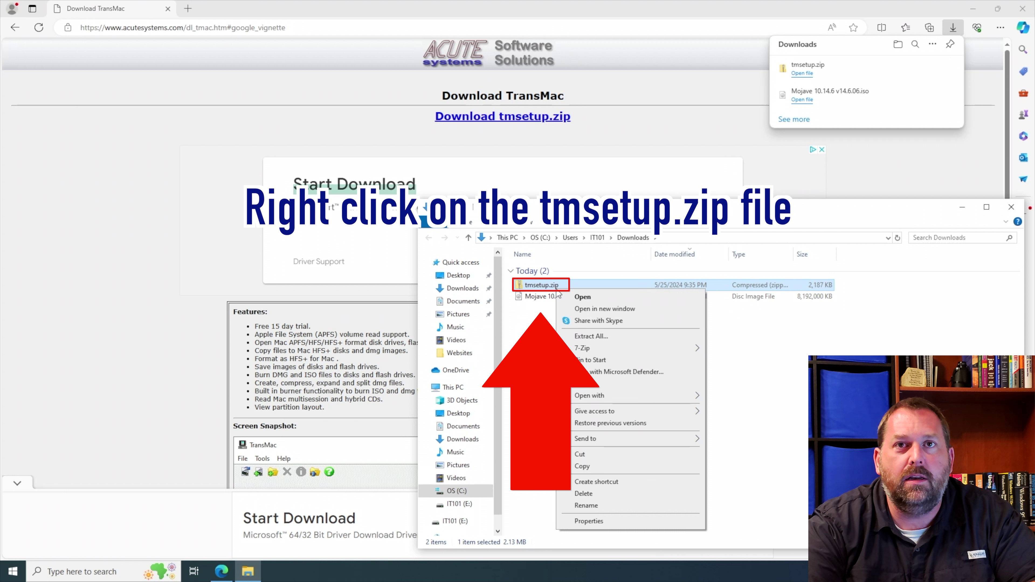
left_click(589, 339)
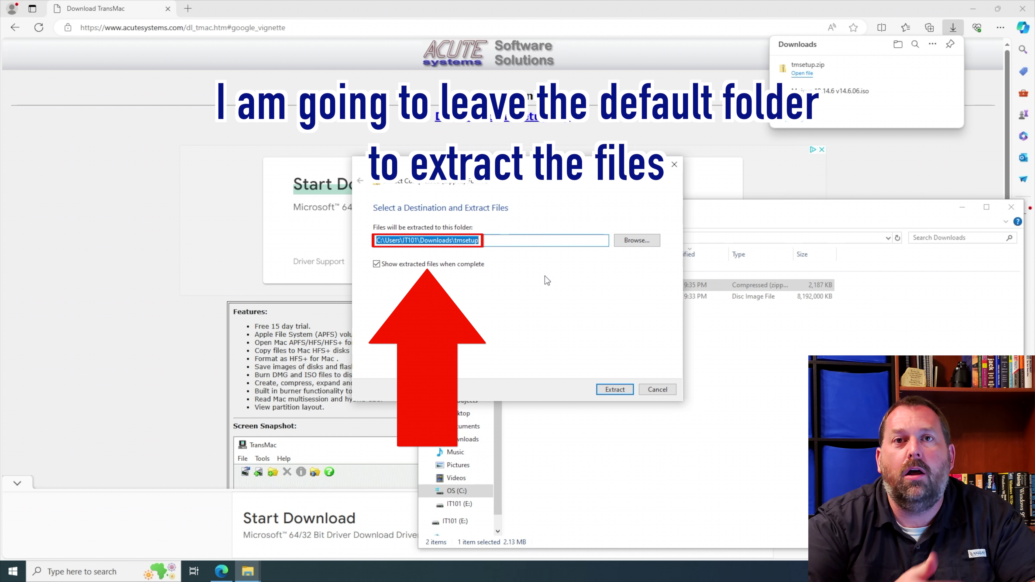
left_click(614, 389)
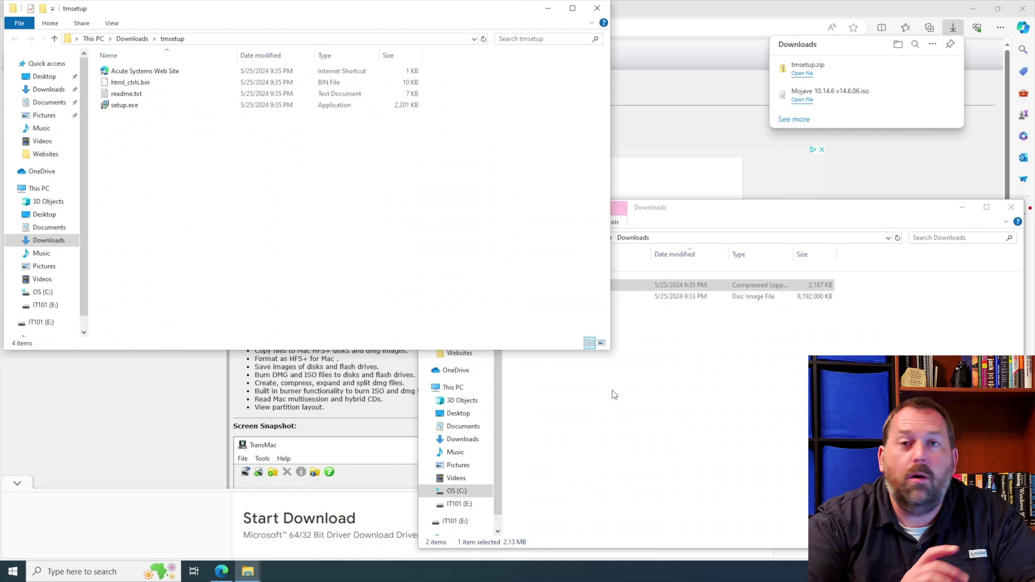
Step: Run the extracted setup.exe as administrator and allow the TransMac installer to make changes
right_click(122, 106)
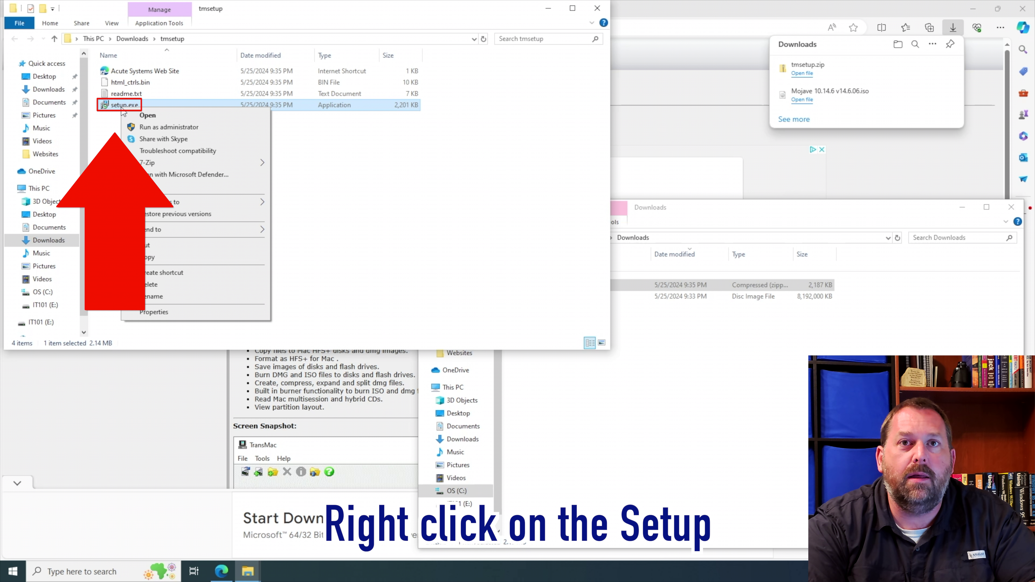
left_click(202, 128)
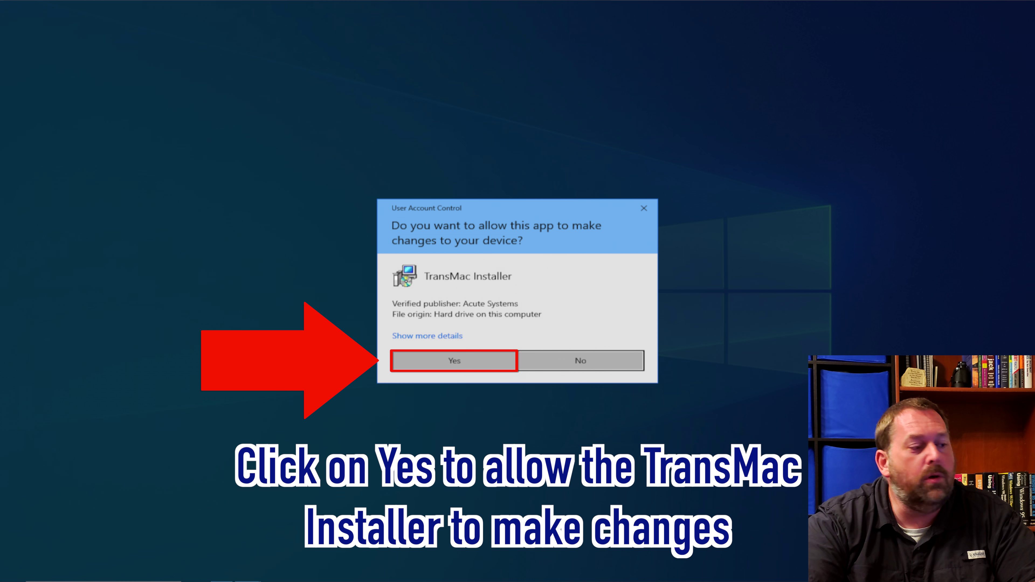
left_click(439, 363)
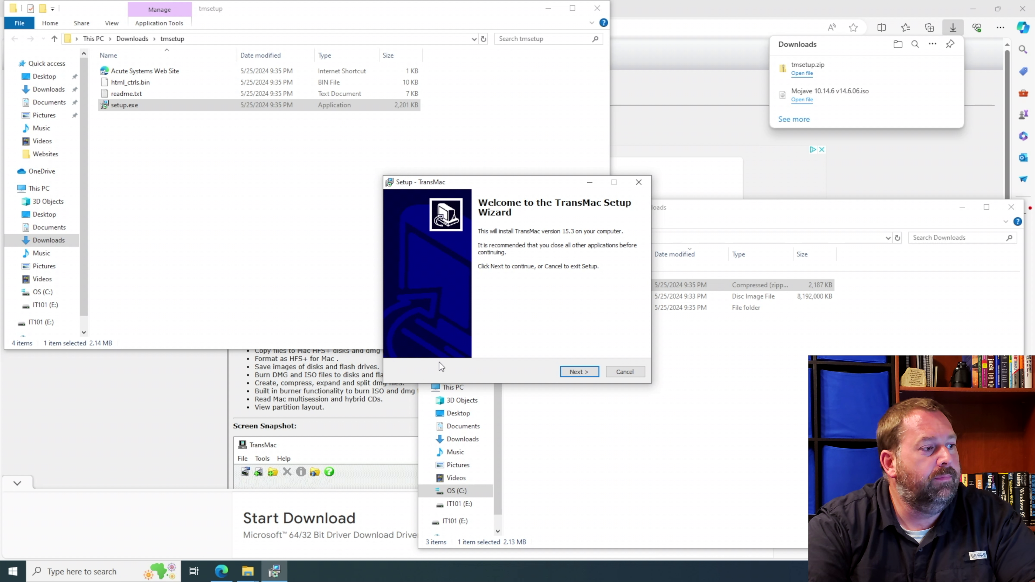
Step: Install TransMac with the license accepted and the default folders and additional tasks, finishing with View Readme.txt and Run TransMac unchecked
left_click(595, 372)
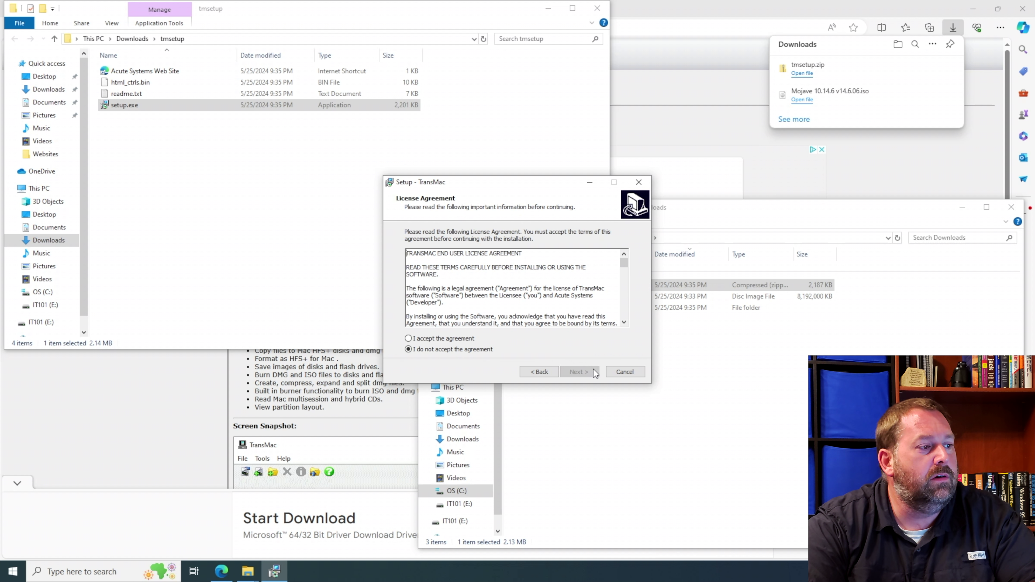
left_click(460, 343)
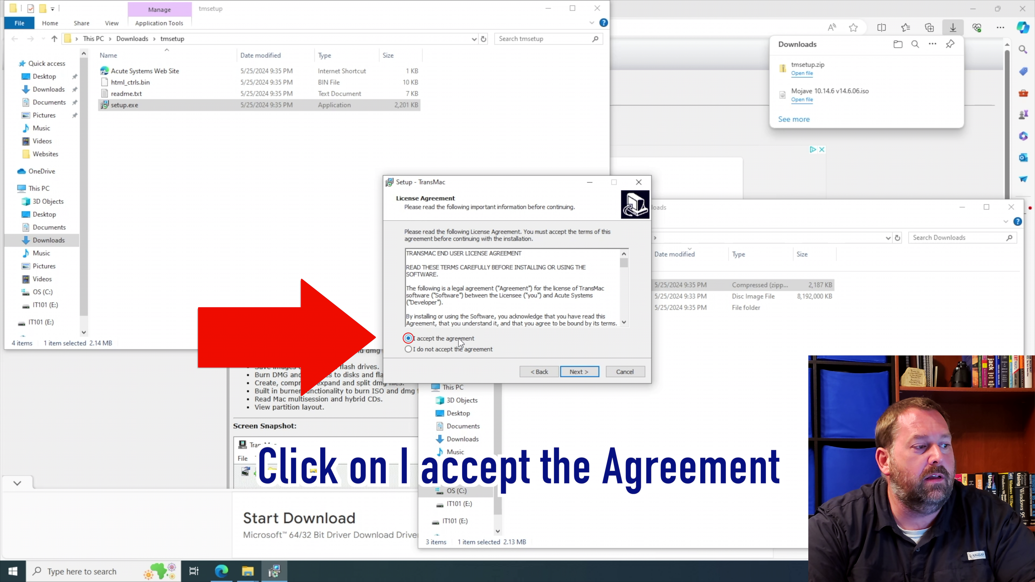
left_click(580, 373)
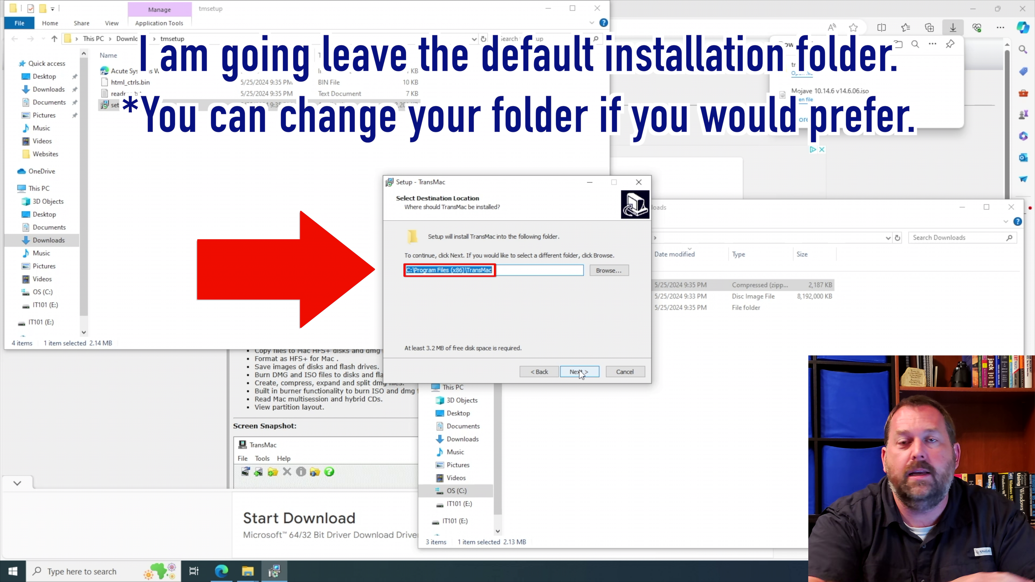
left_click(580, 372)
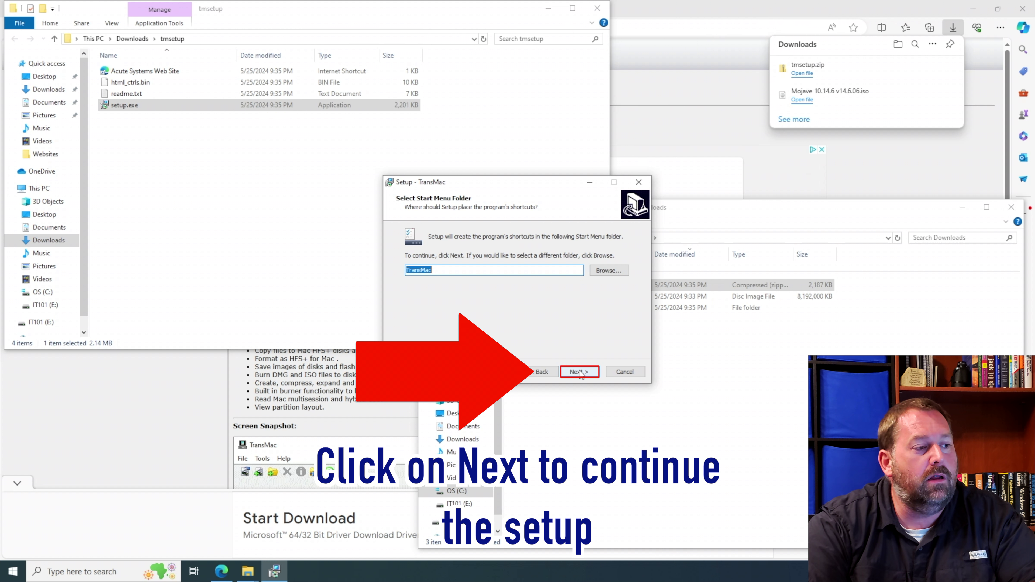
left_click(579, 371)
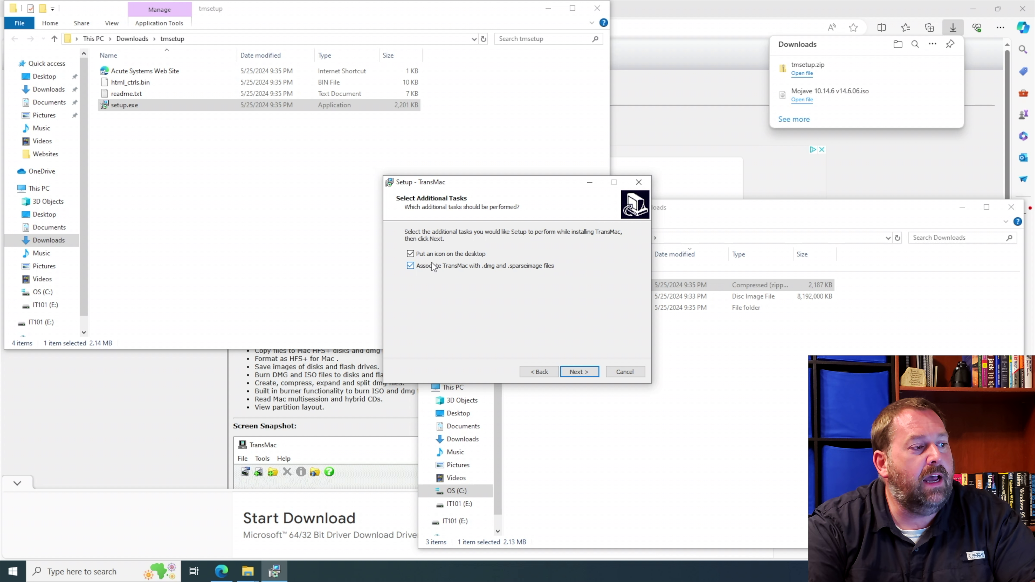
left_click(579, 372)
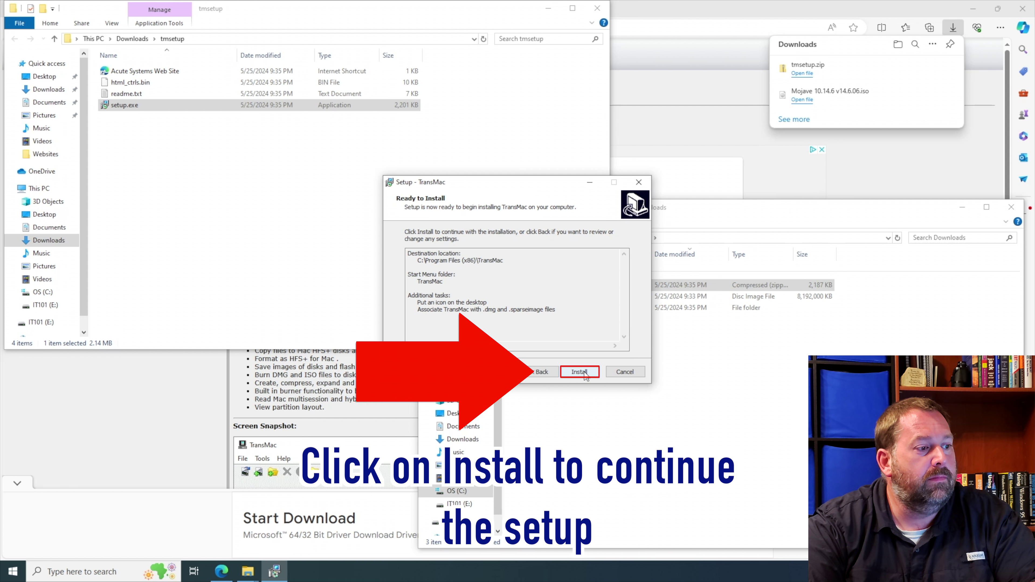
left_click(579, 372)
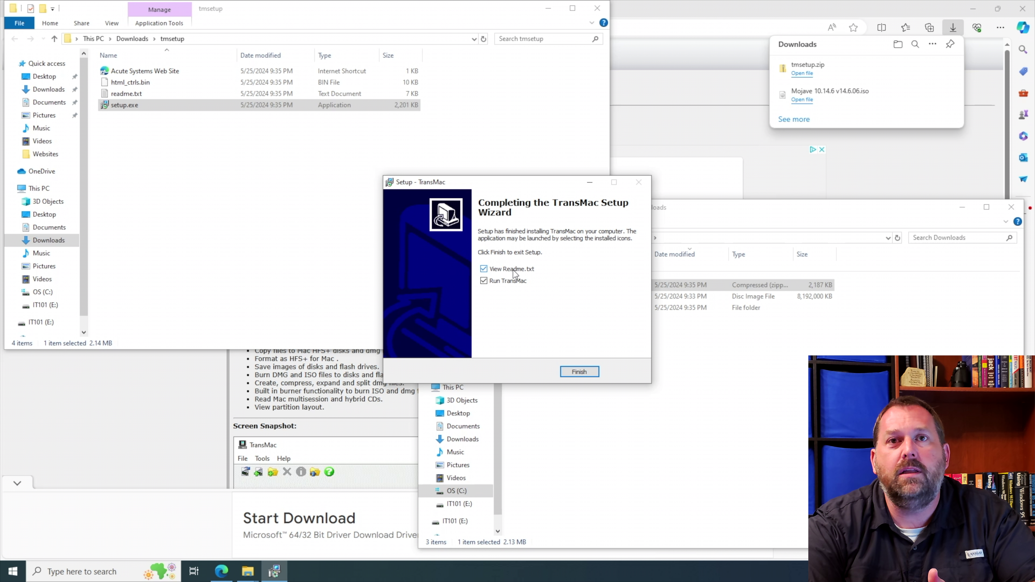
left_click(505, 283)
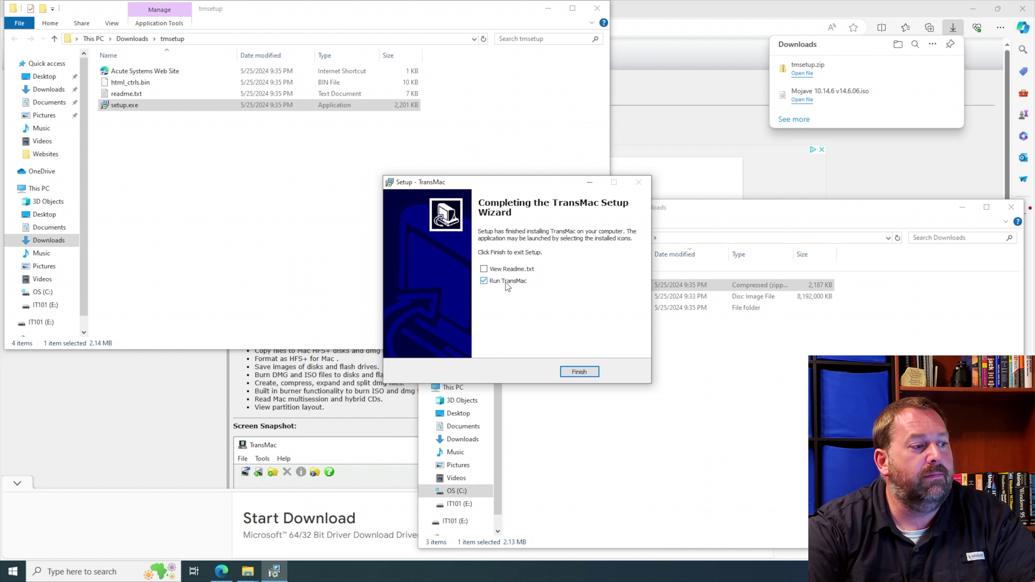
left_click(579, 372)
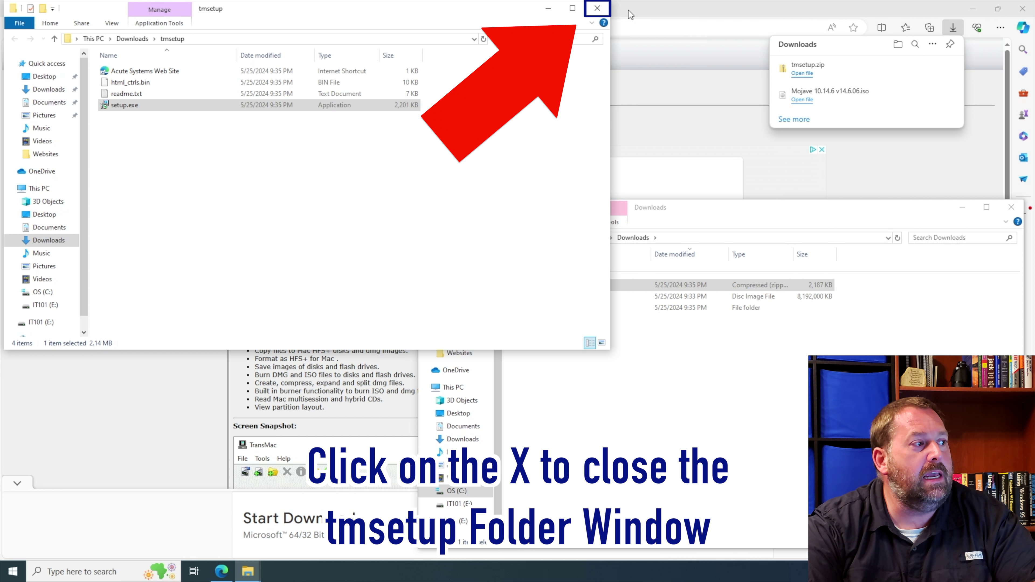
Step: Close the tmsetup folder window, the Downloads folder window and Microsoft Edge
left_click(601, 12)
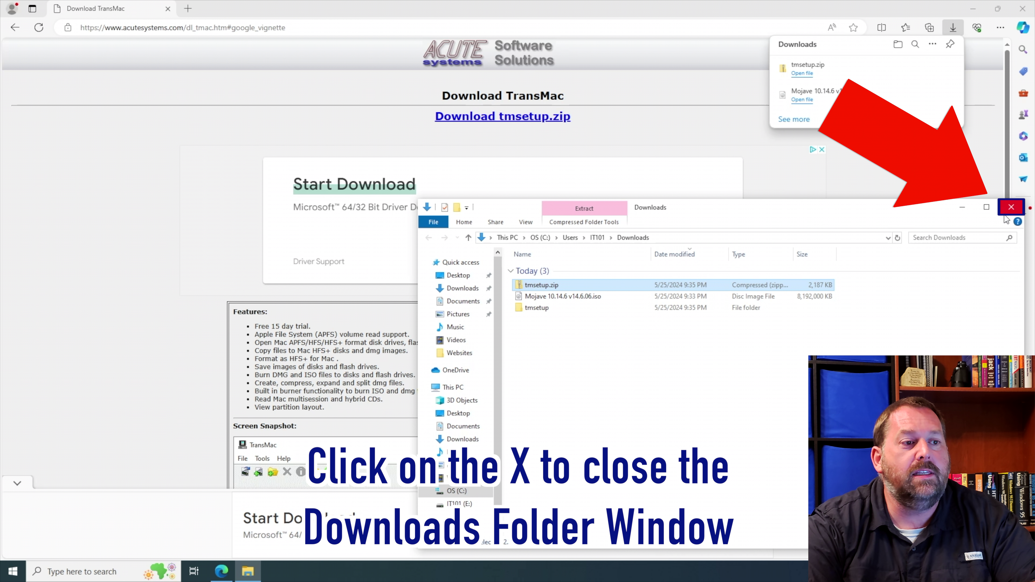
left_click(1009, 212)
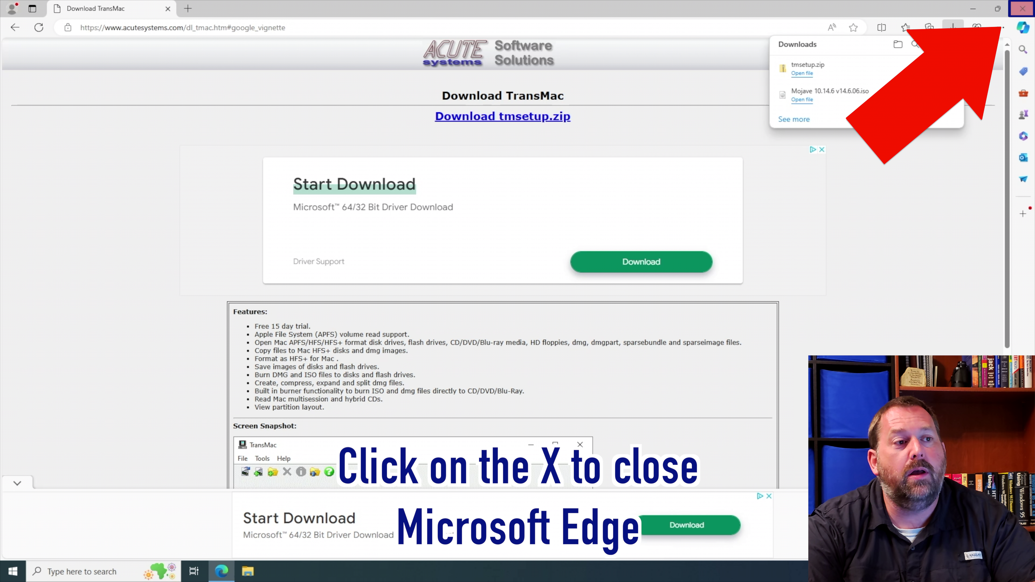
left_click(1024, 9)
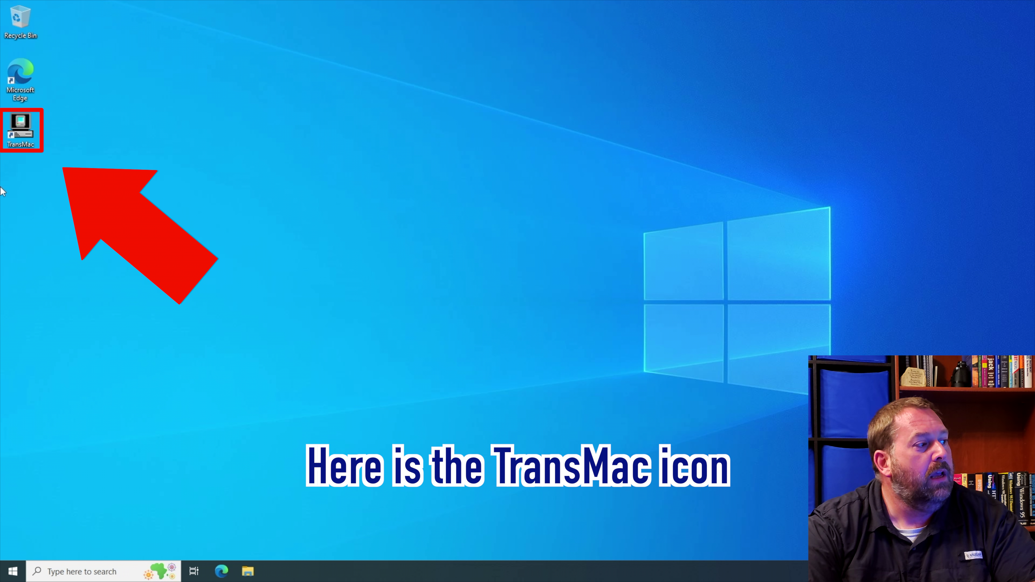
Step: Switch to TransMac by running its desktop shortcut as administrator, allow it to make changes, and continue the trial
right_click(23, 136)
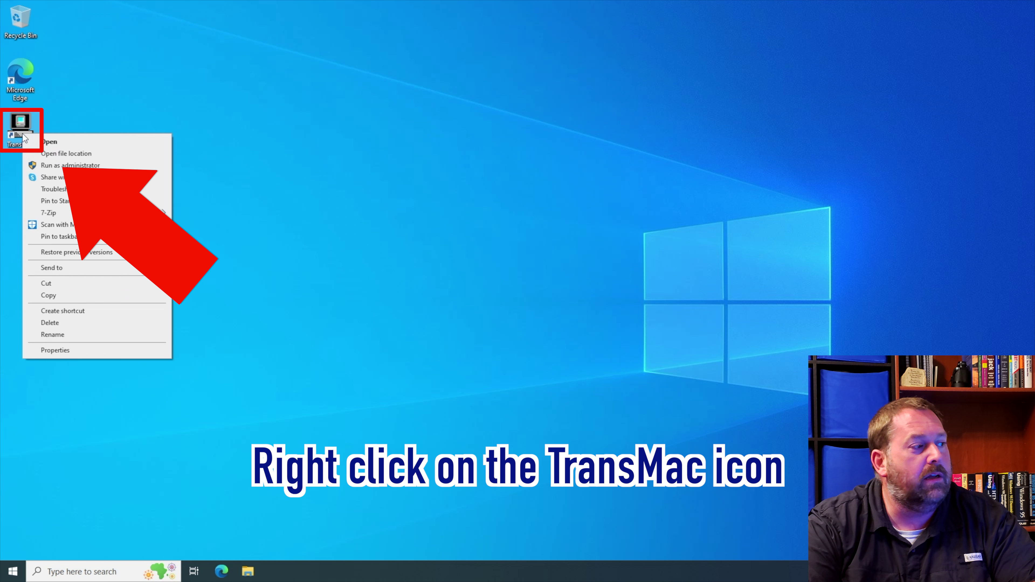
left_click(48, 167)
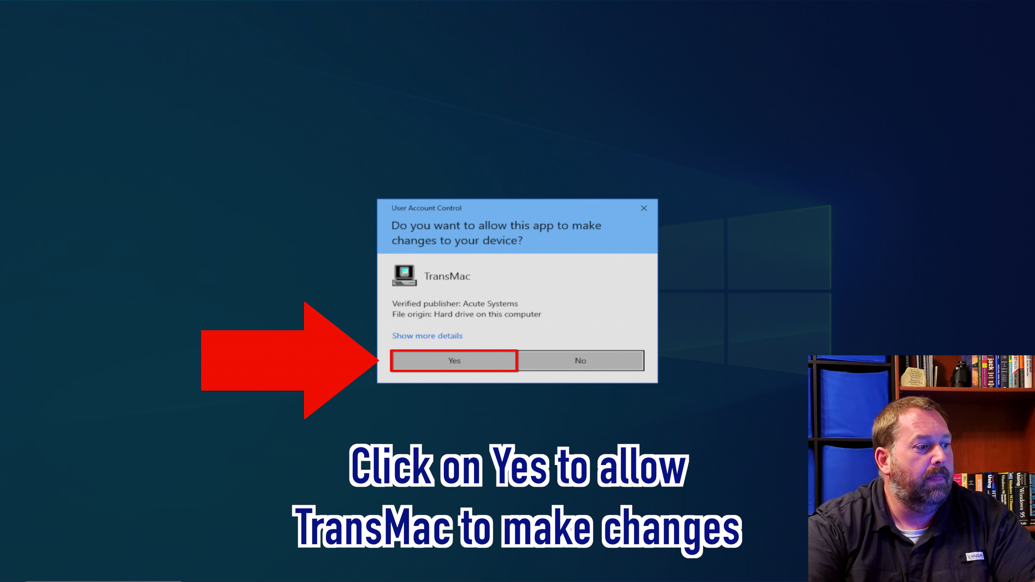
left_click(477, 360)
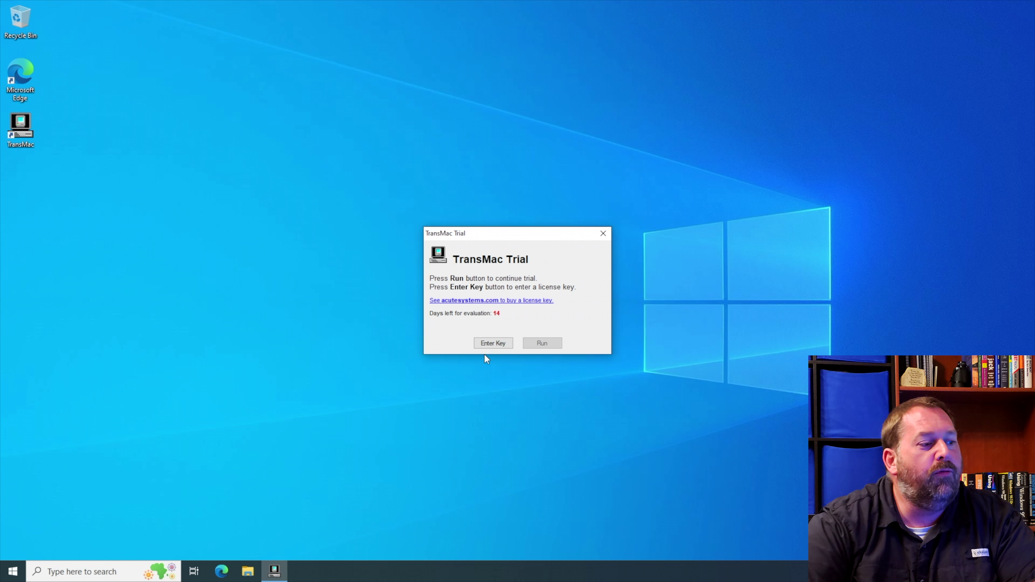
left_click(542, 343)
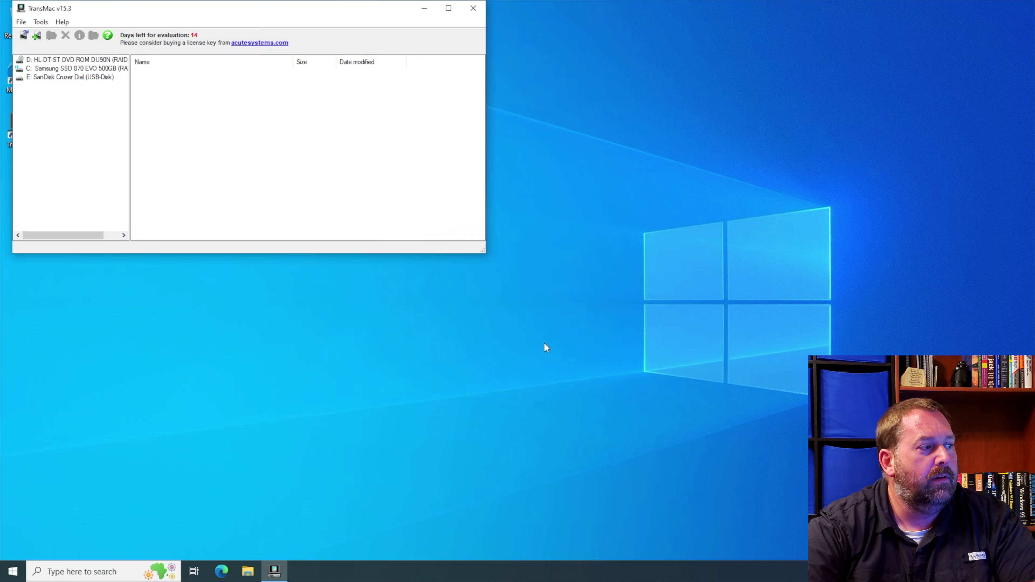
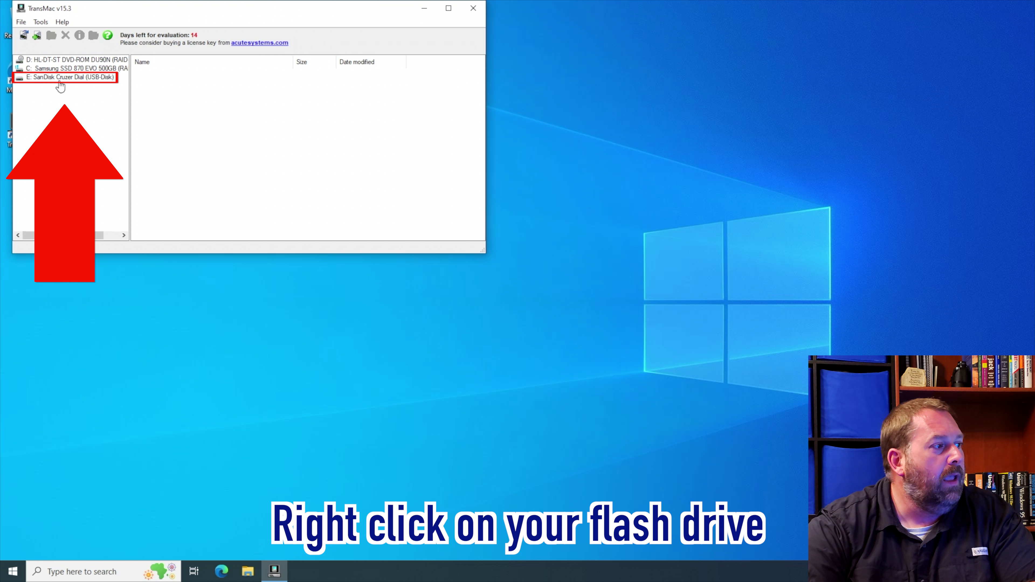
Step: Format the SanDisk Cruzer Dial USB disk (E:) for Mac with the volume name IT101, accepting the overwrite warnings
right_click(45, 79)
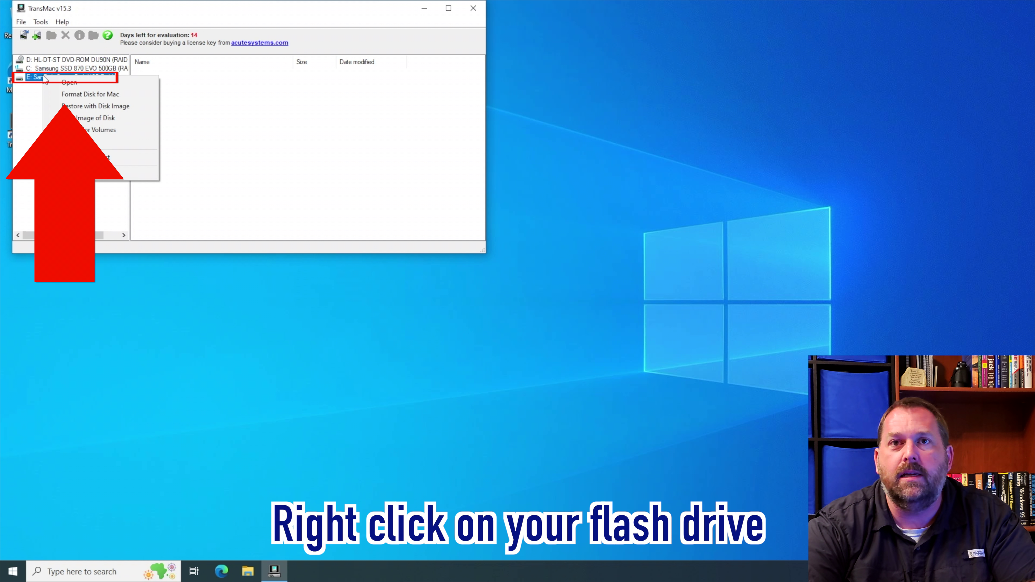
left_click(114, 101)
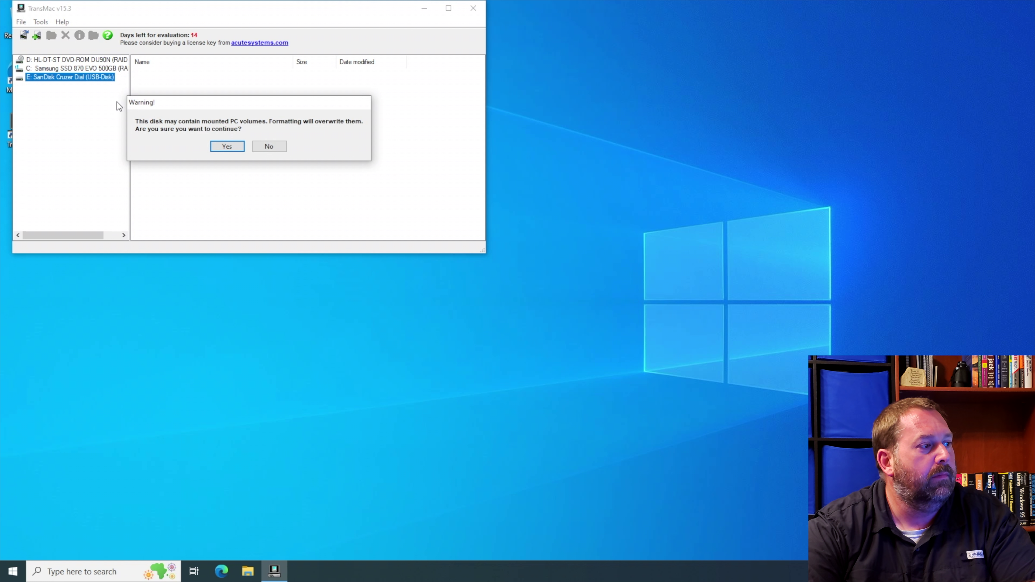
left_click(235, 148)
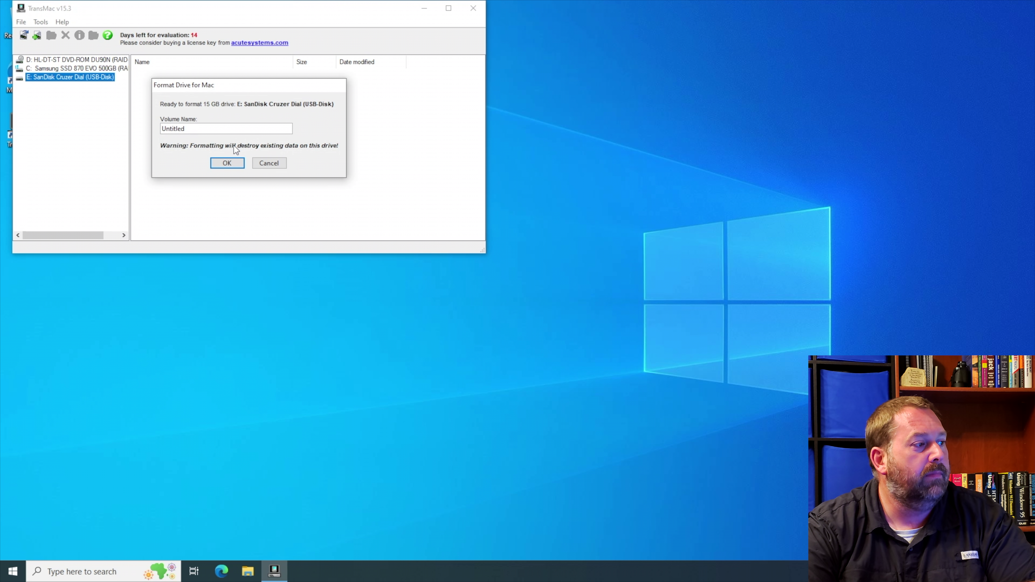
left_click_drag(213, 130, 136, 139)
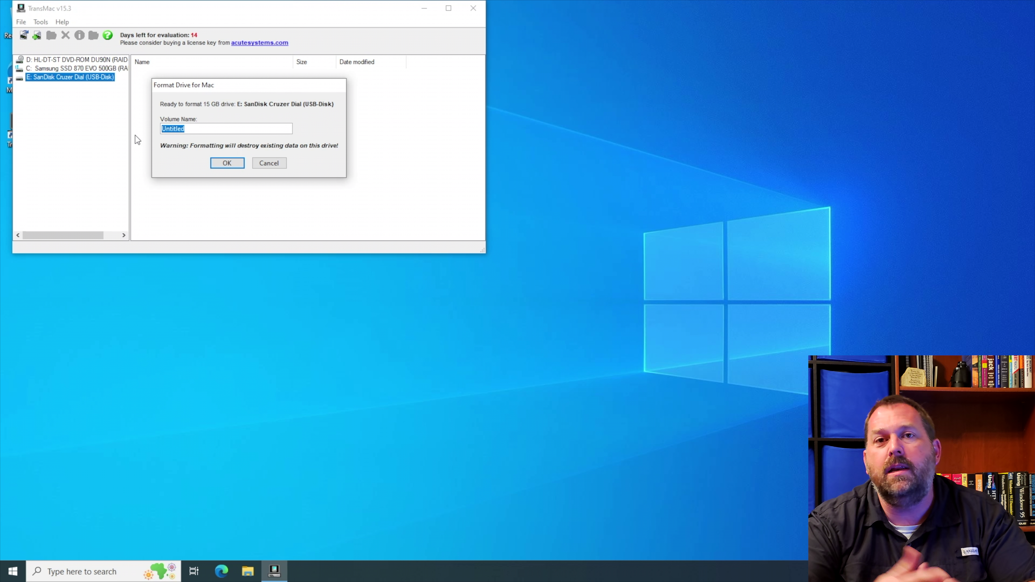
type("IT101")
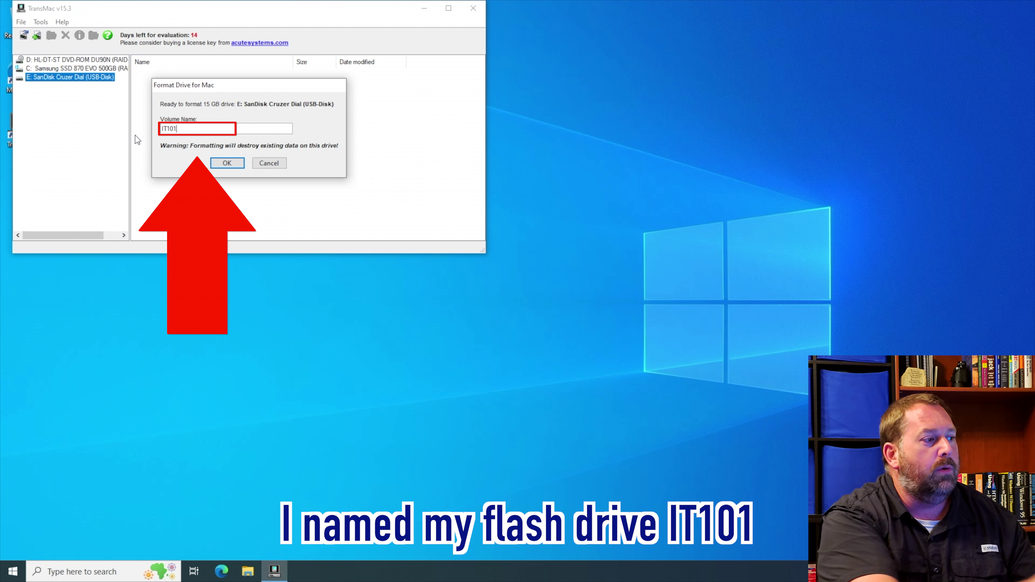
left_click(224, 164)
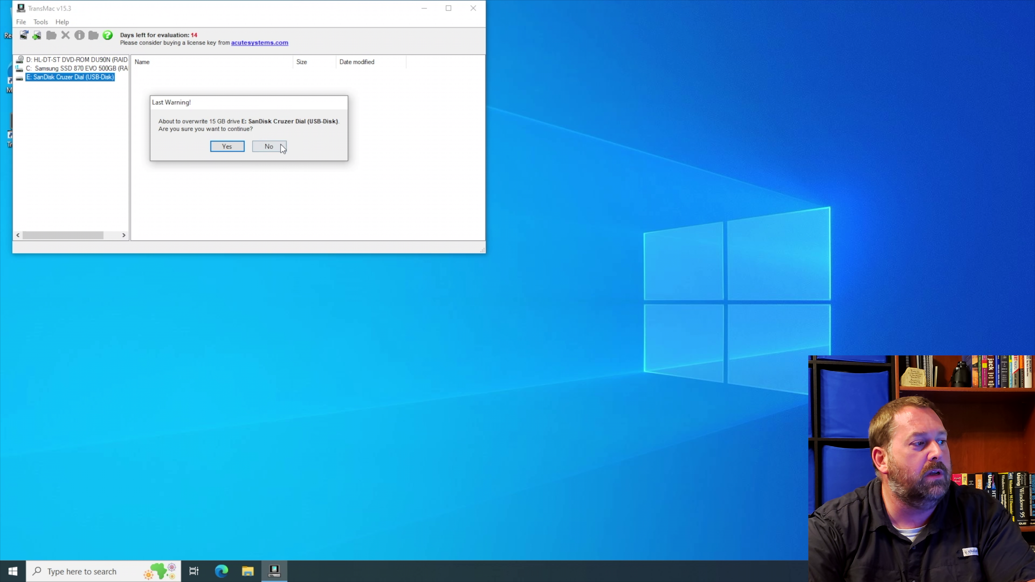
left_click(228, 146)
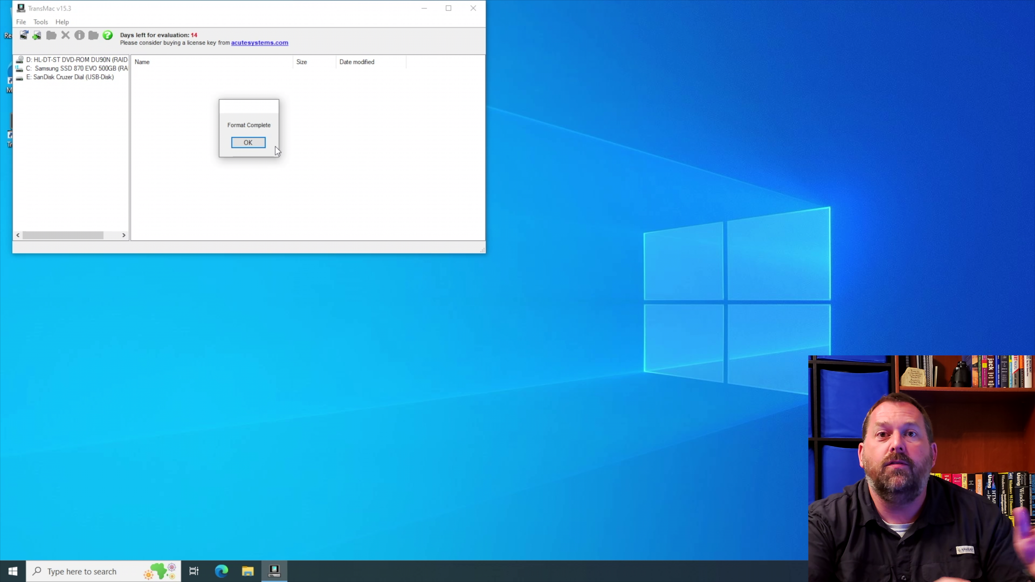
left_click(251, 143)
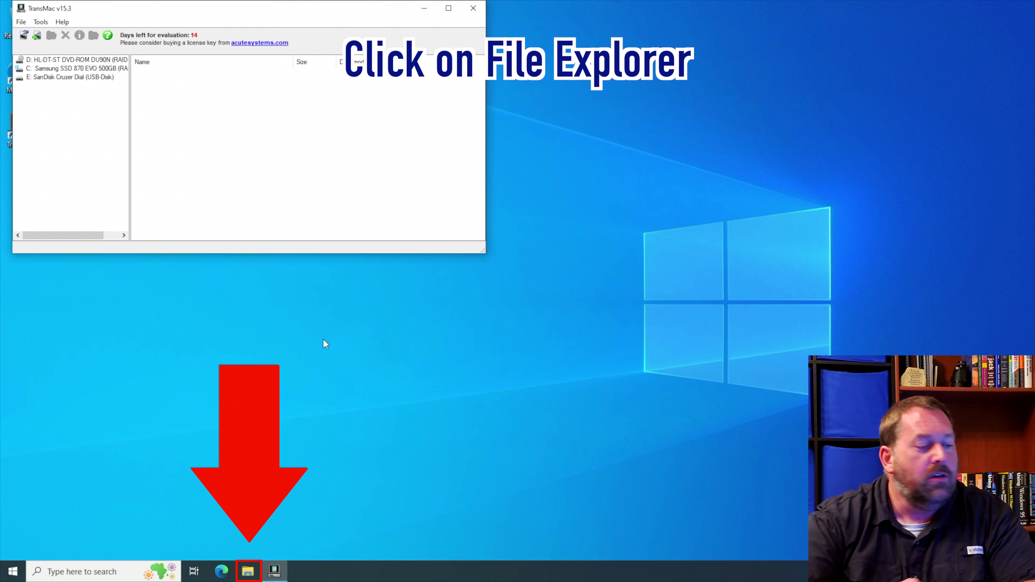
Step: Switch to File Explorer, open the Downloads folder and make sure the File name extensions option is enabled
left_click(249, 572)
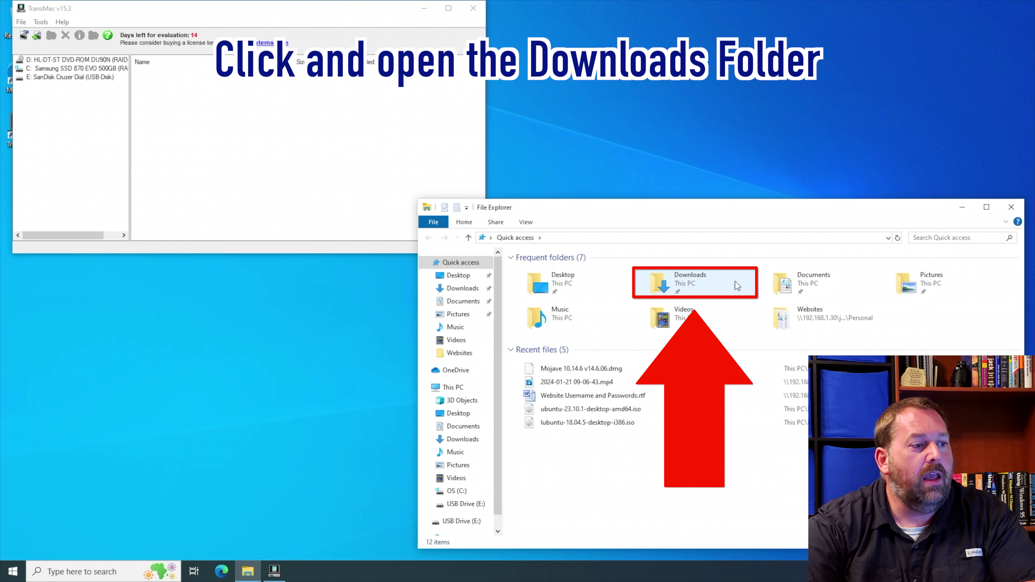
double_click(699, 279)
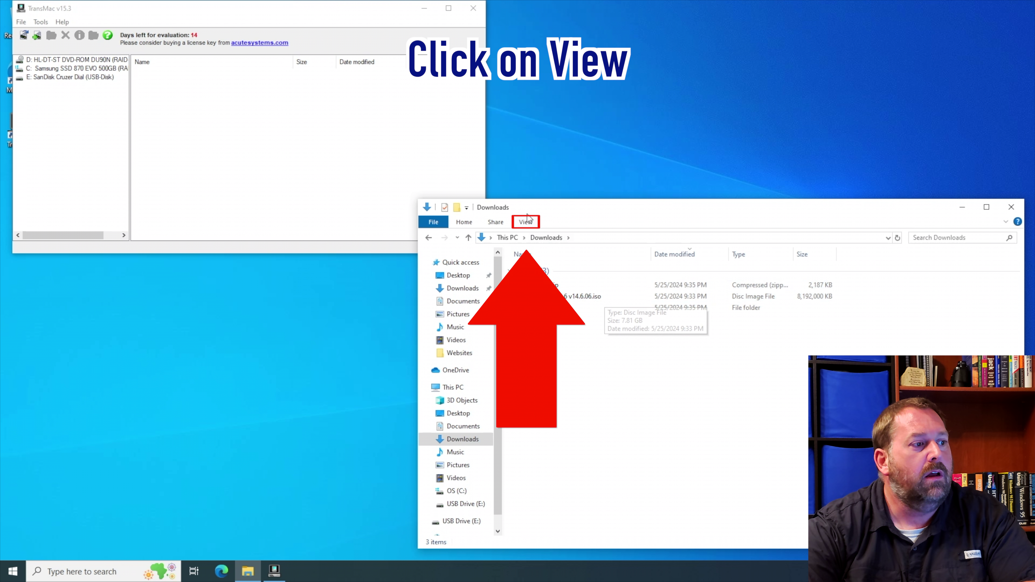
left_click(525, 223)
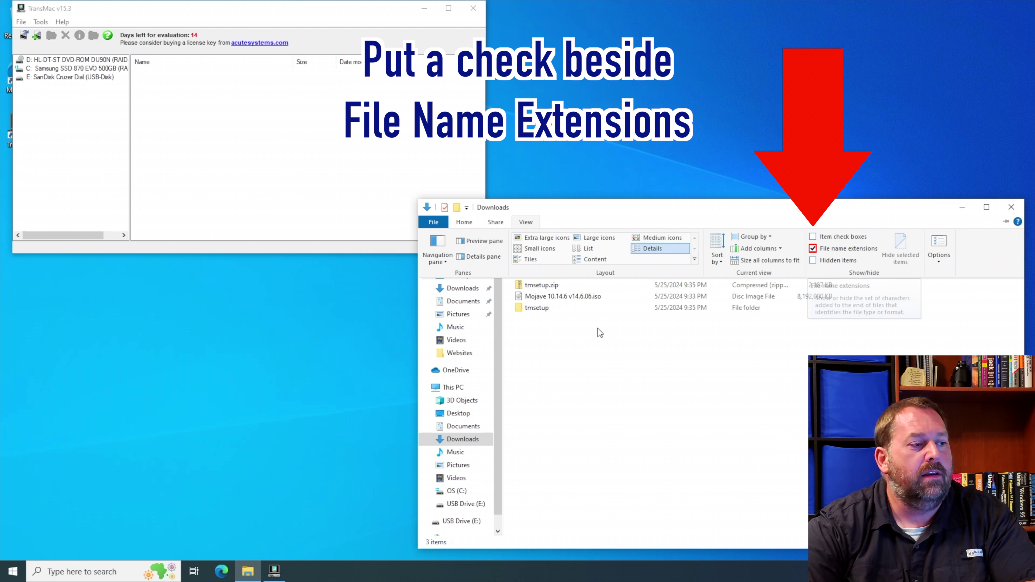
left_click(612, 320)
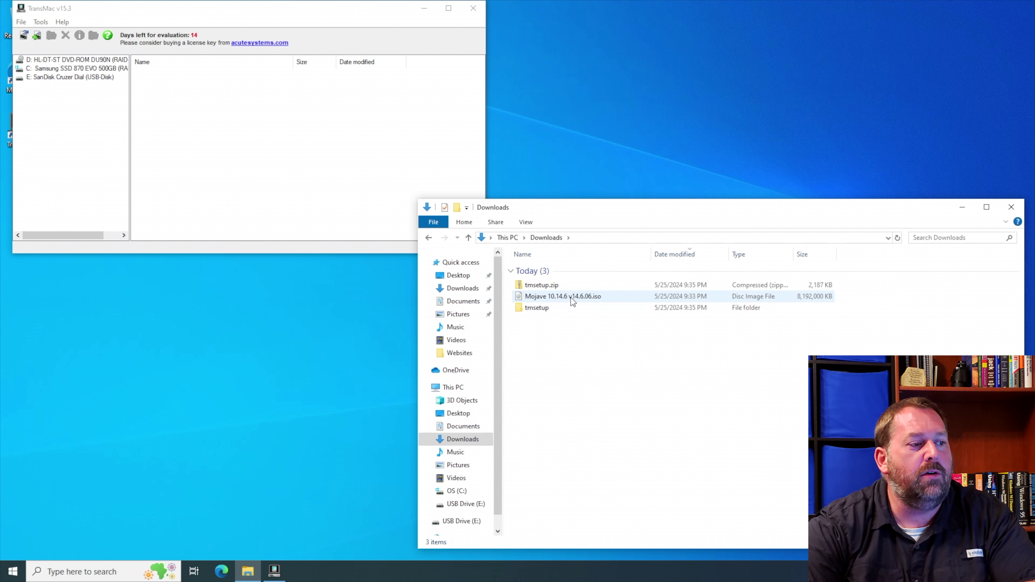
Step: Rename the Mojave ISO in Downloads to Mojave 10.14.6 v14.6.06.dmg and accept the file extension change
right_click(594, 297)
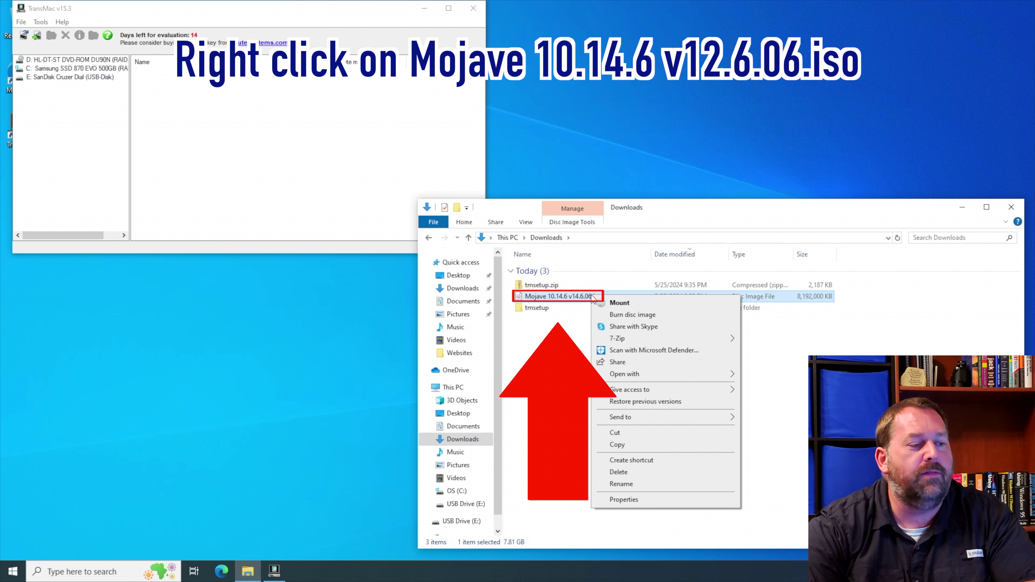
left_click(623, 484)
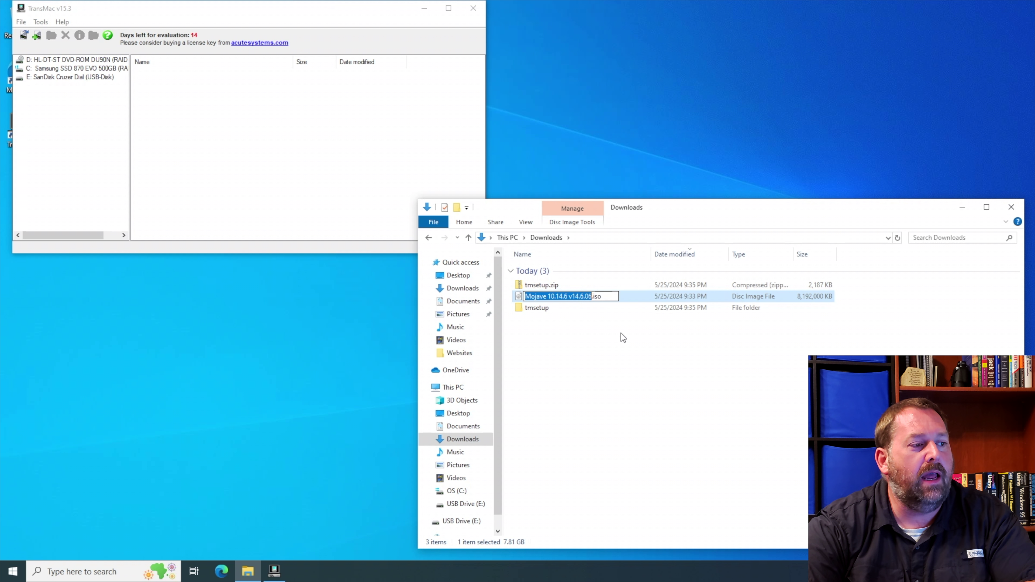
left_click(611, 297)
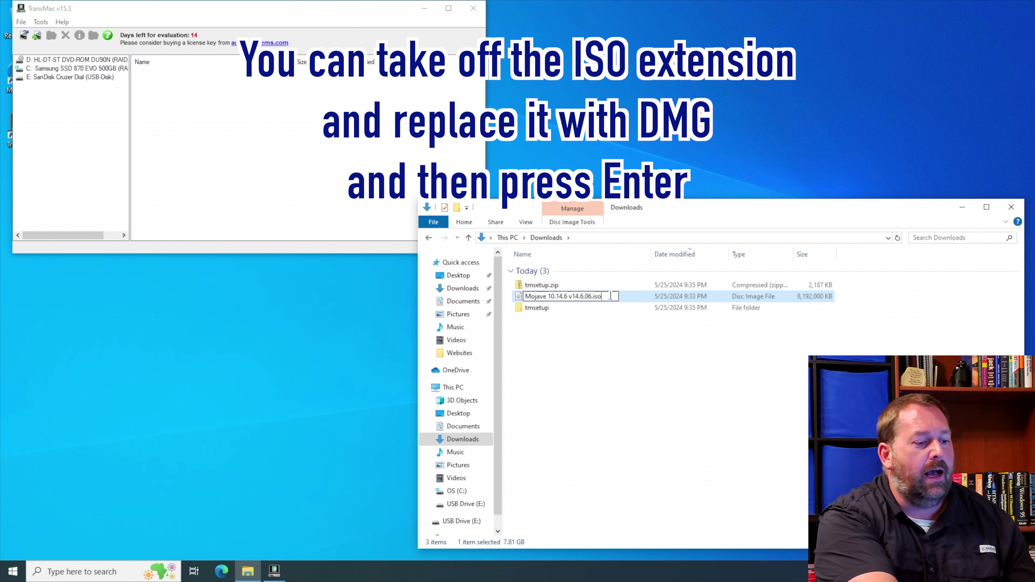
key("BackSpace")
key("BackSpace")
key("BackSpace")
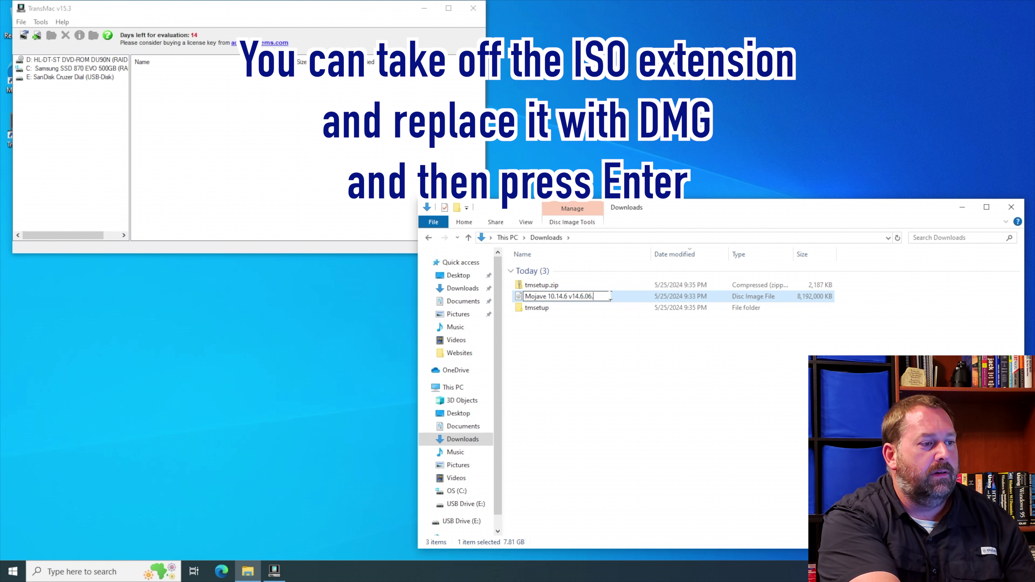
type("dmg")
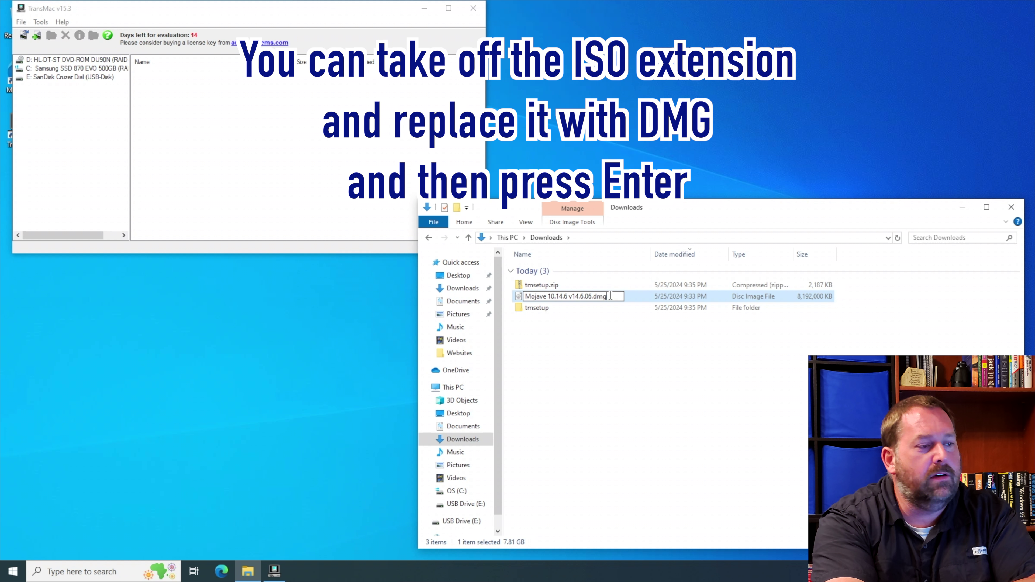
key("Return")
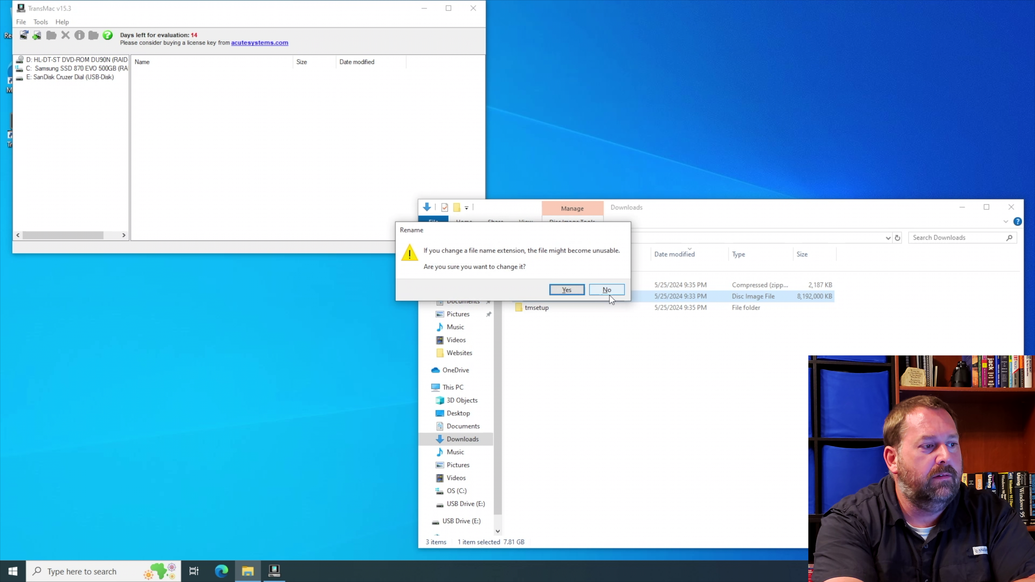
left_click(566, 289)
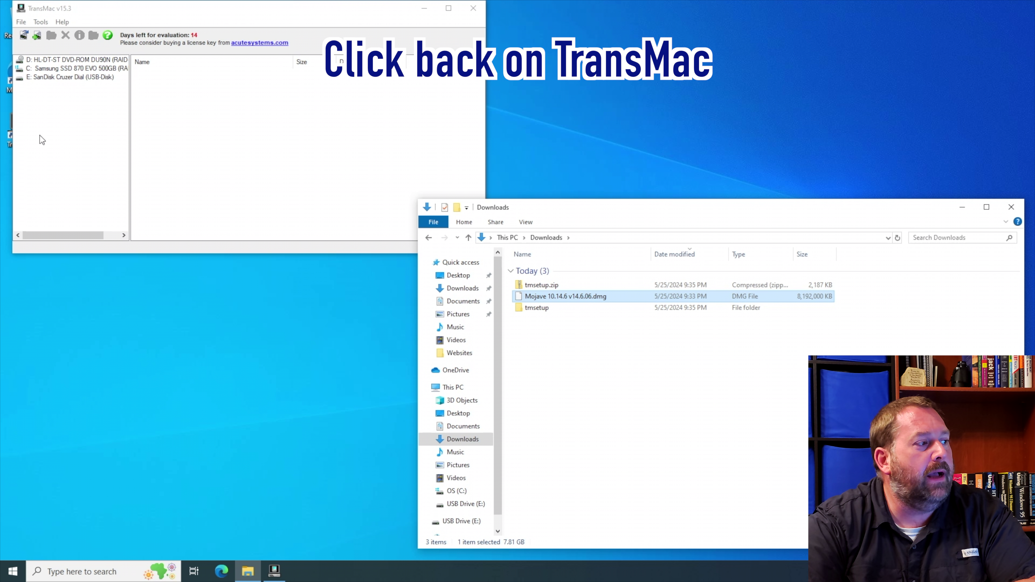
Step: Switch to TransMac and restore Mojave 10.14.6 v14.6.06.dmg to the SanDisk Cruzer Dial USB disk (E:), accepting the overwrite warnings and dismissing the completion notice
left_click(51, 77)
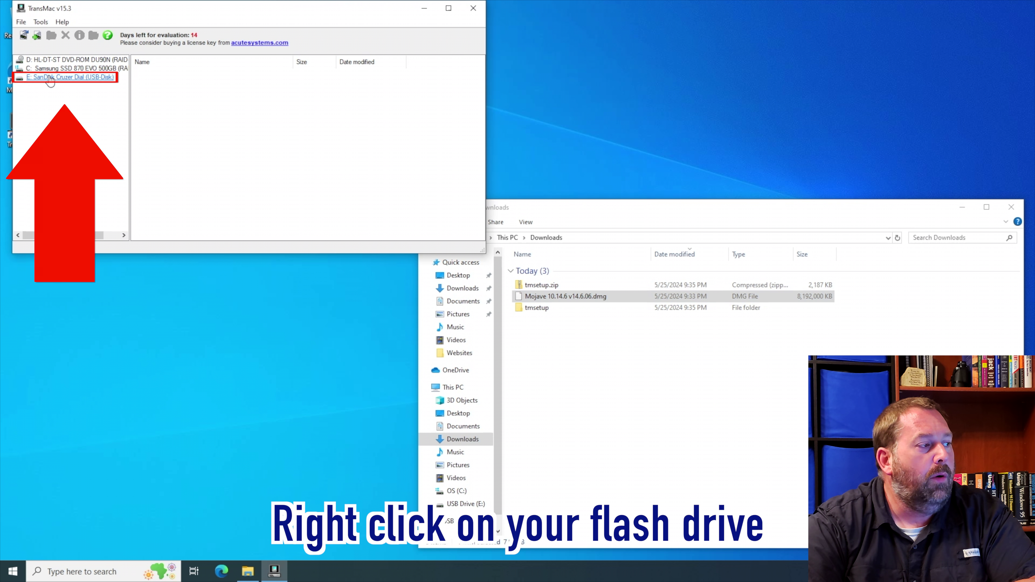
right_click(50, 78)
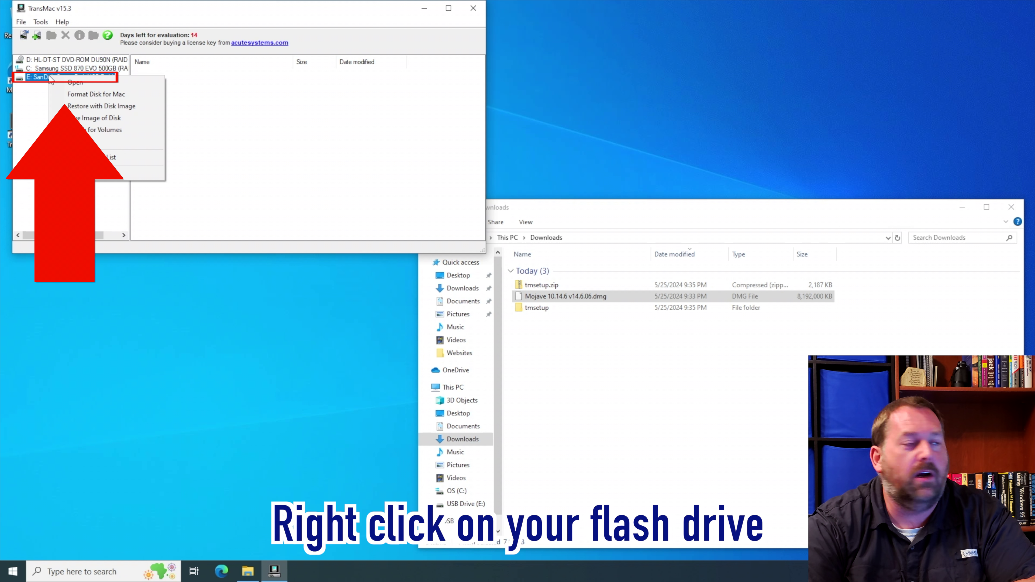
left_click(114, 109)
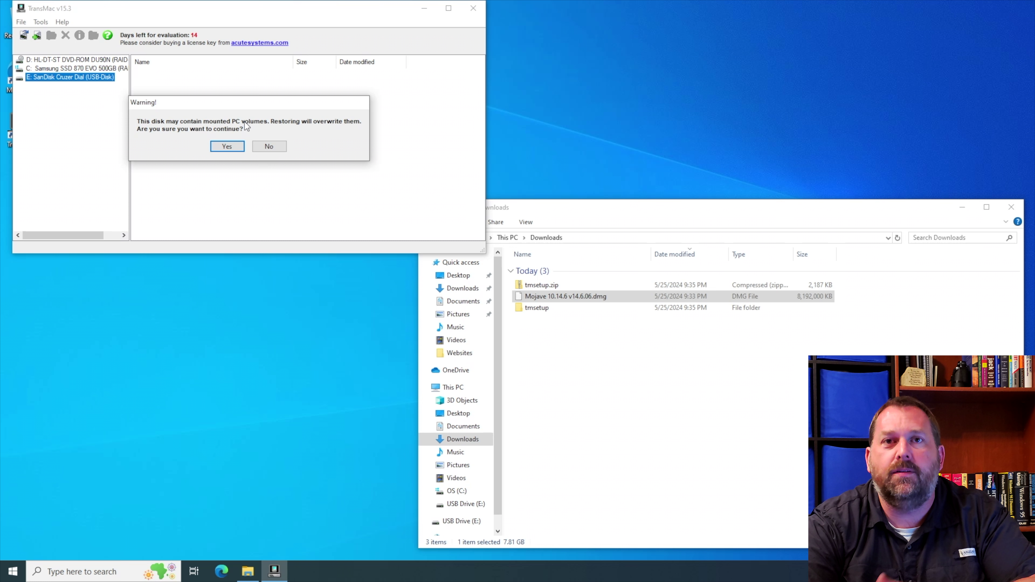
left_click(227, 146)
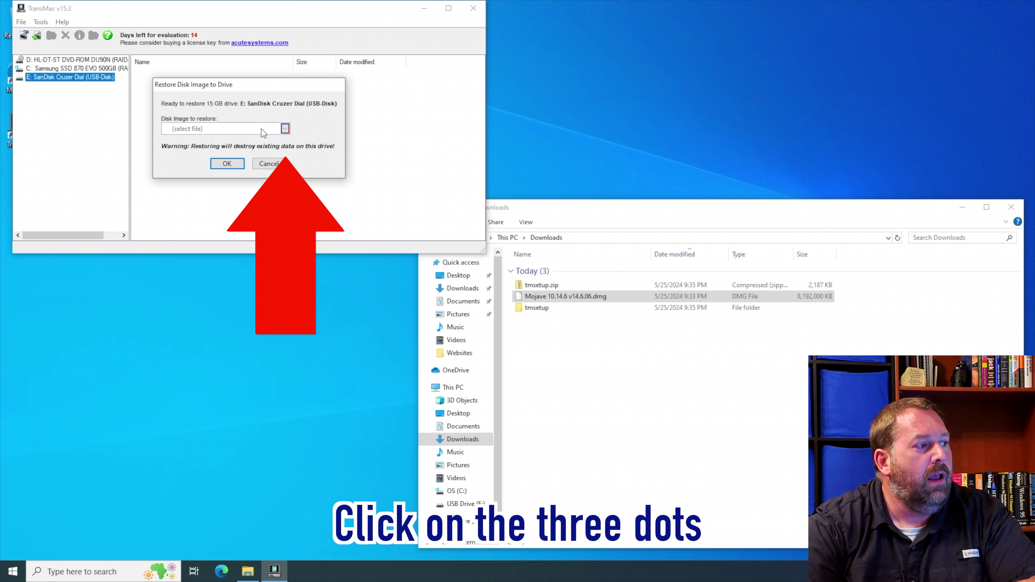
left_click(285, 130)
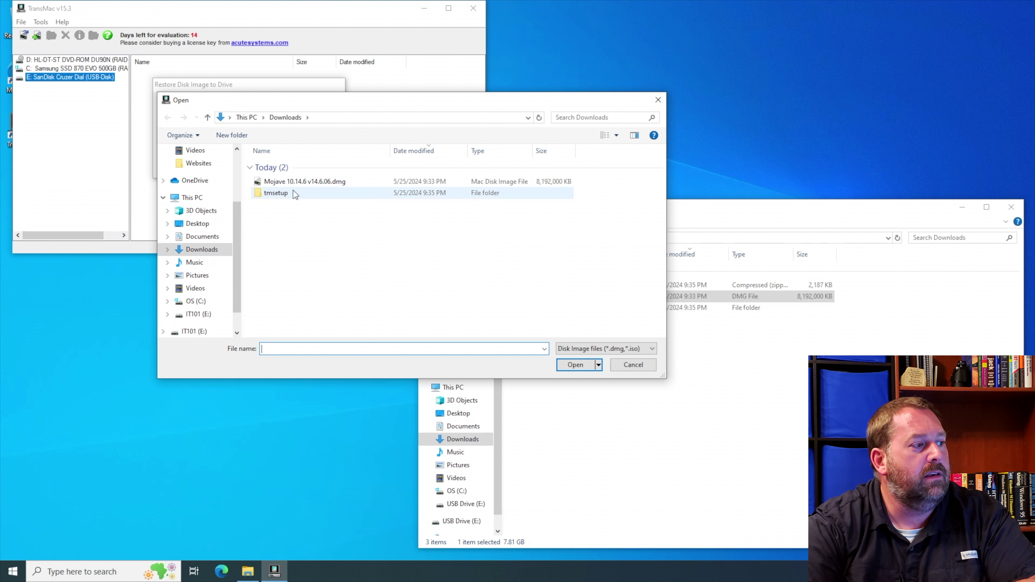
left_click(359, 183)
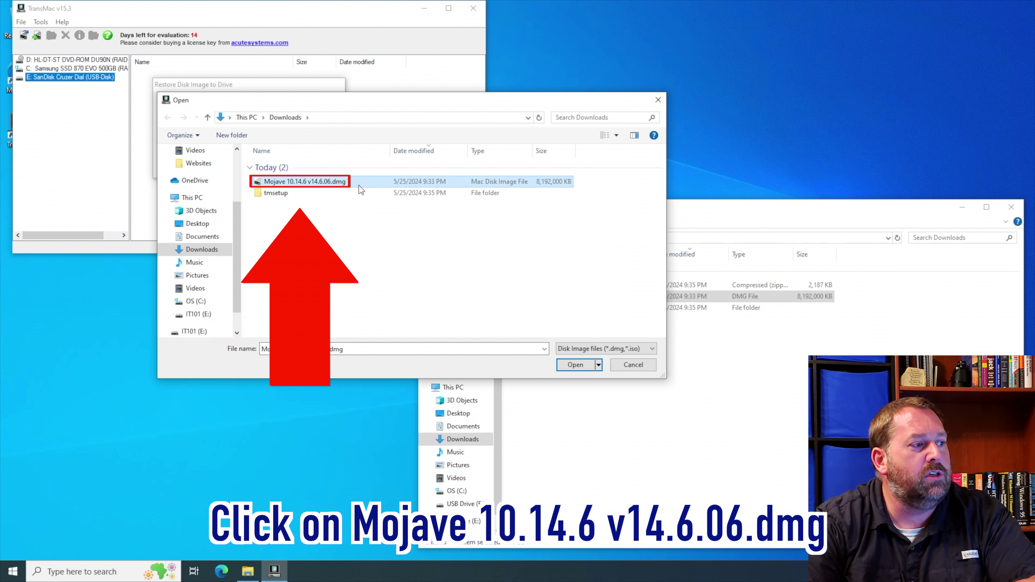
left_click(577, 367)
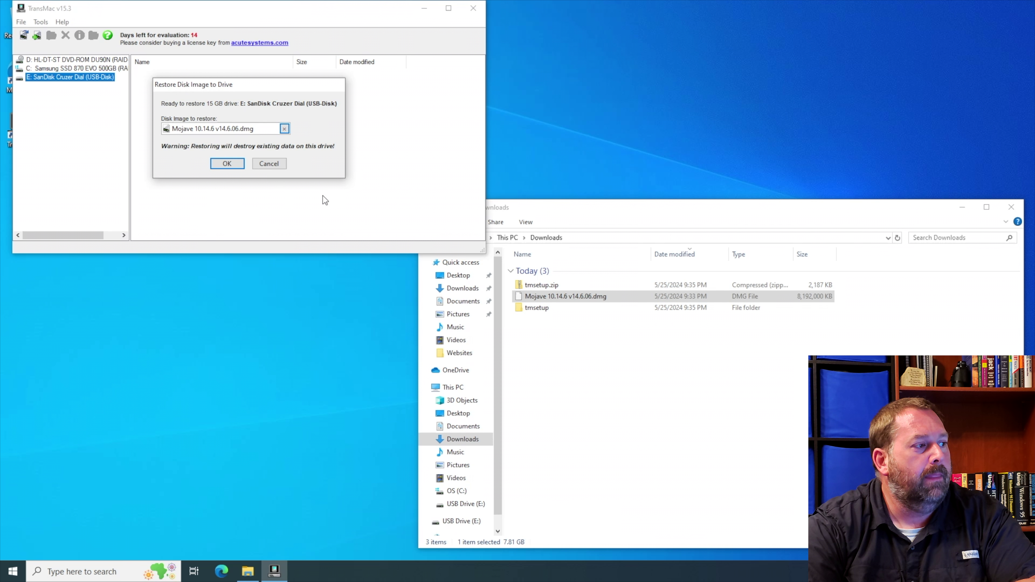
left_click(227, 164)
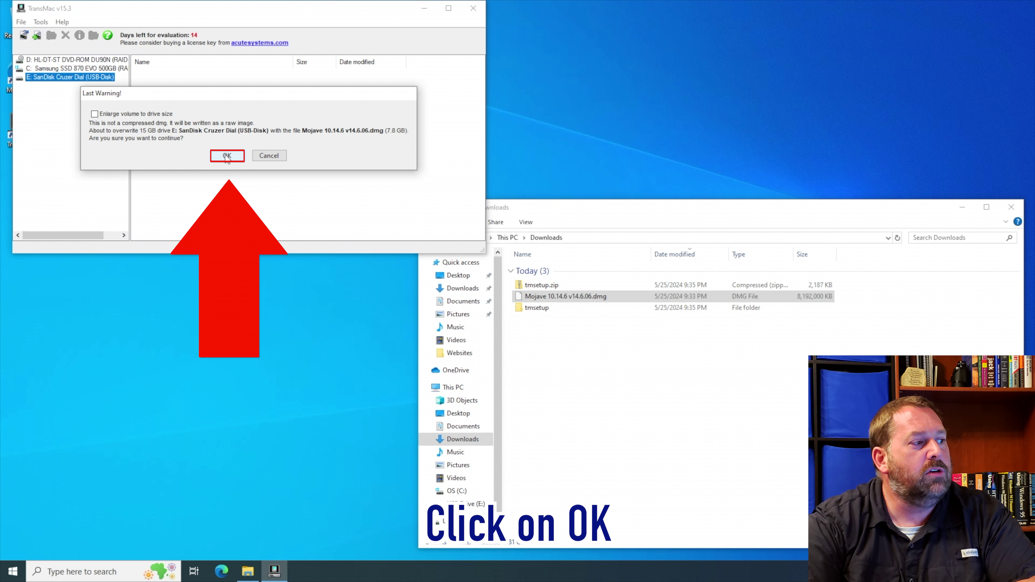
left_click(227, 156)
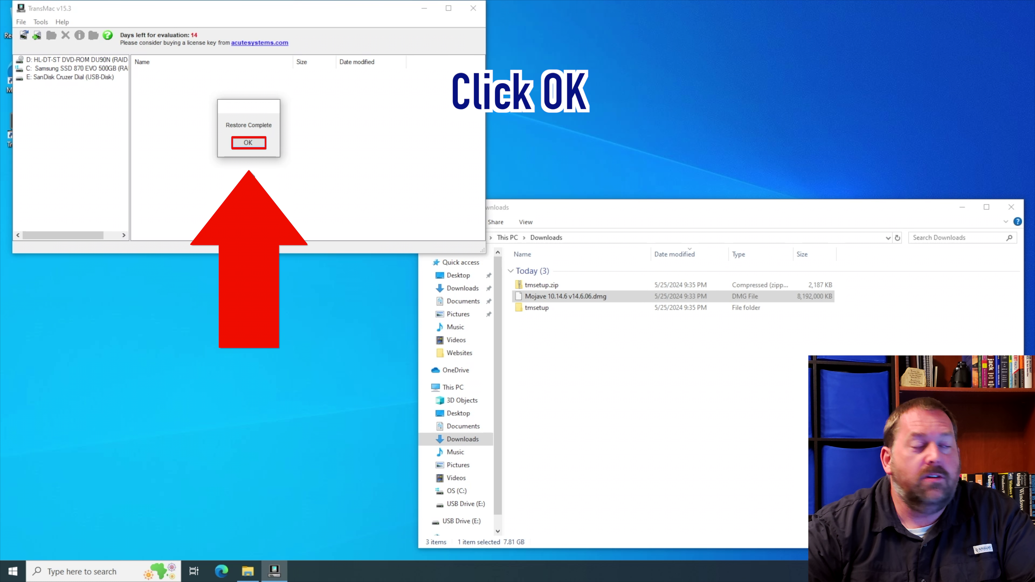
left_click(248, 142)
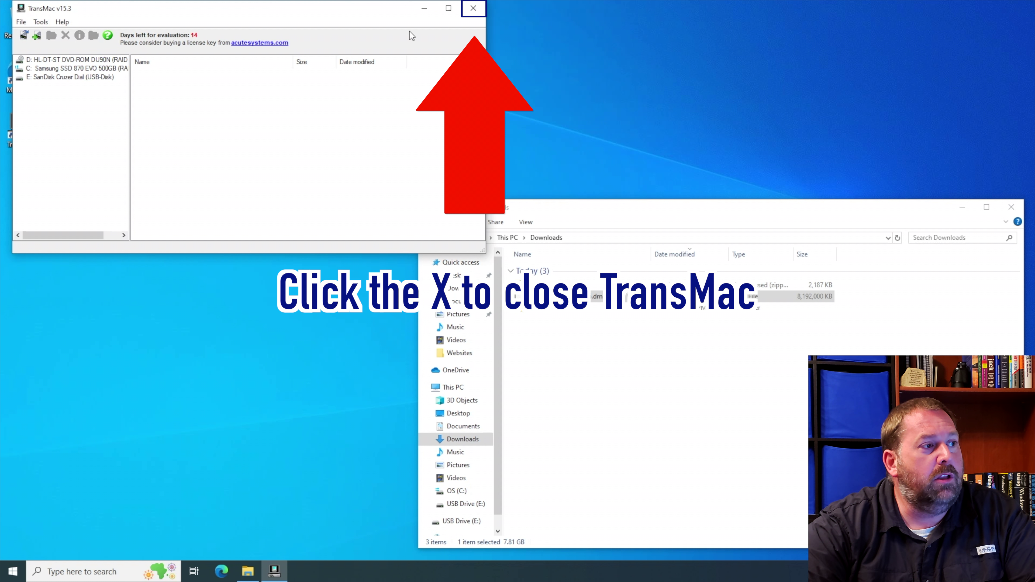
Step: Close TransMac and the Downloads window, and safely eject the Cruzer Dial USB drive from Windows
left_click(474, 9)
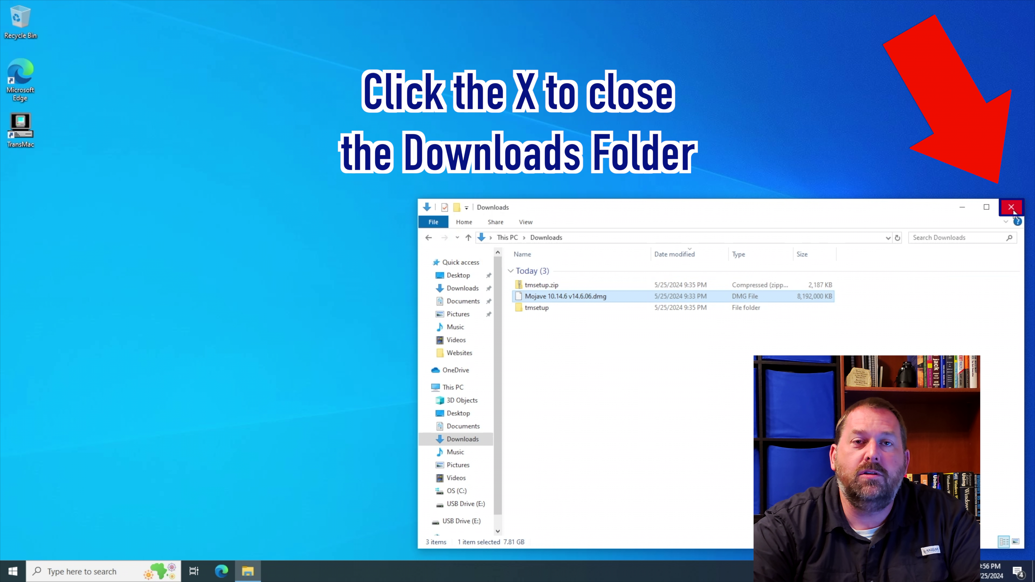
left_click(1013, 211)
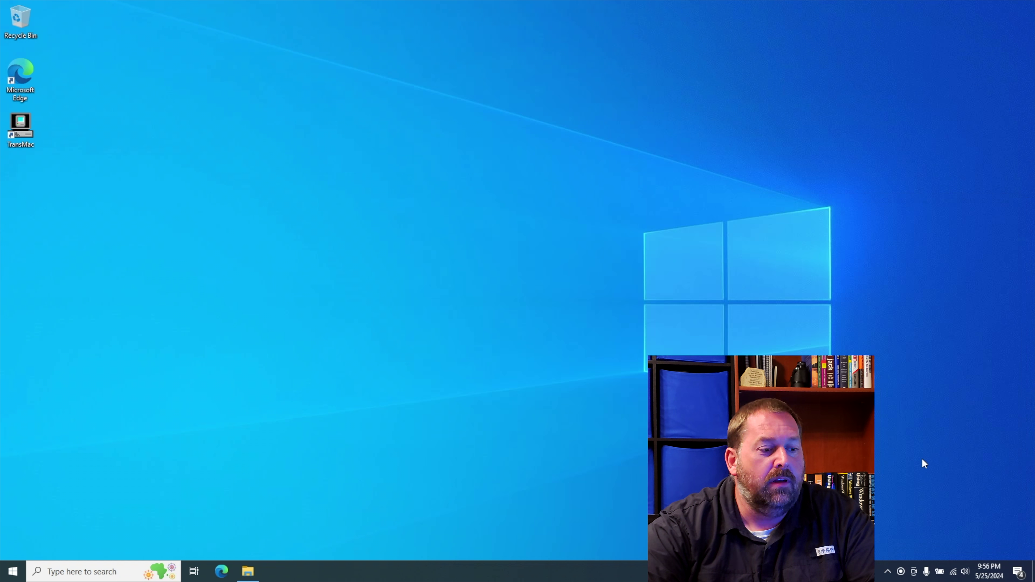
left_click(889, 573)
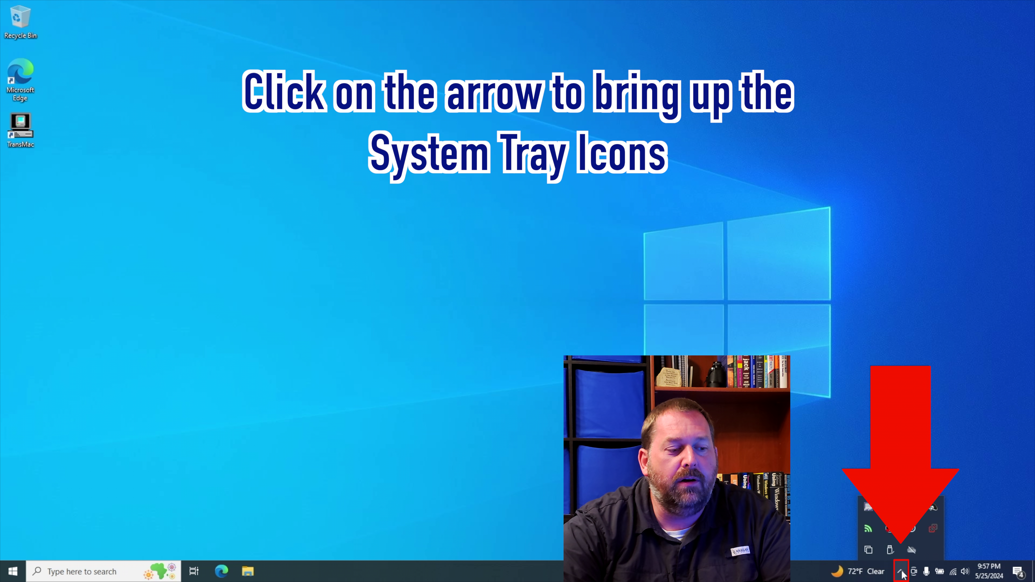
left_click(891, 550)
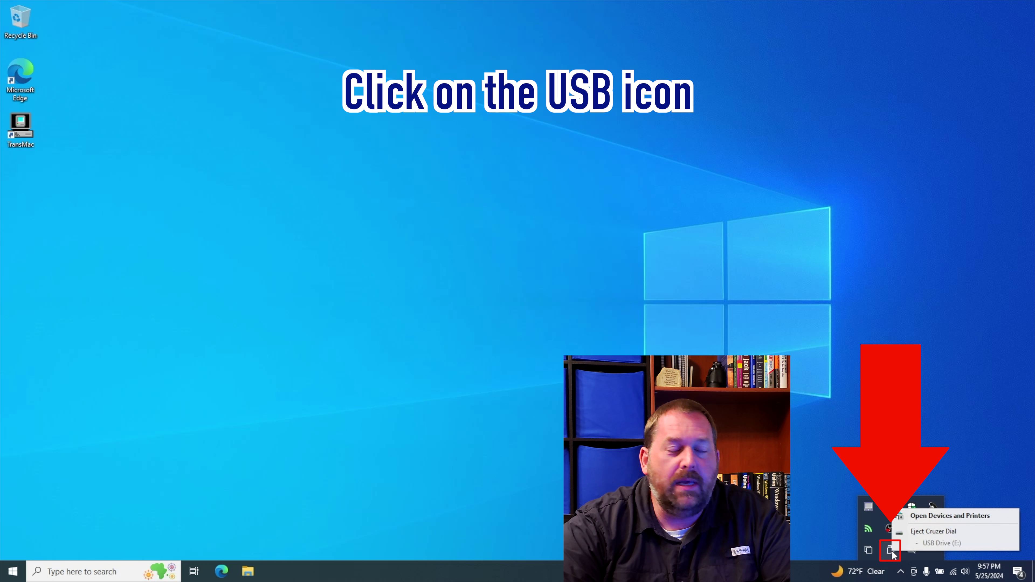
left_click(938, 535)
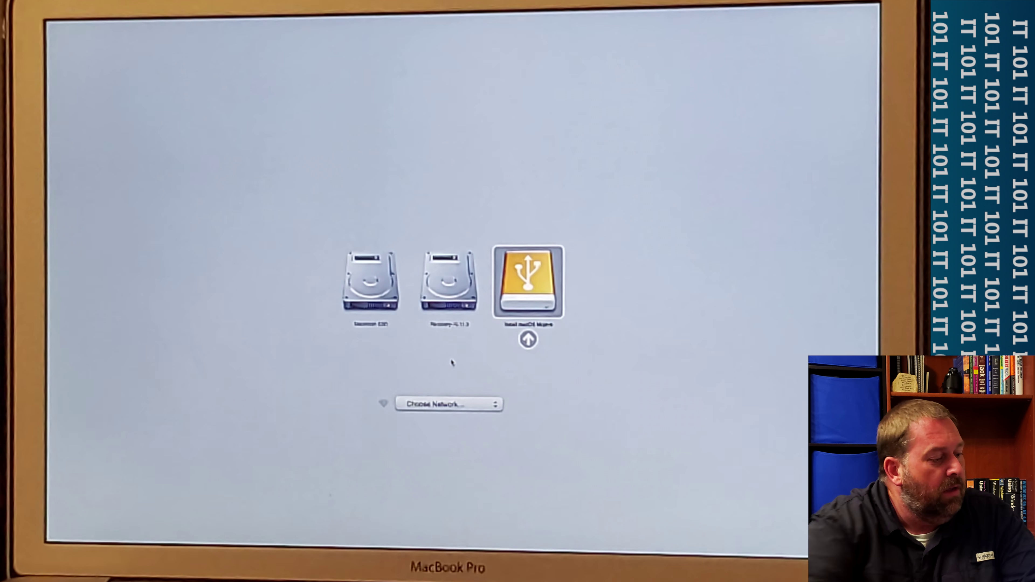
Step: Start up the MacBook Pro from the Install macOS Mojave USB drive in the startup disk chooser
left_click(528, 340)
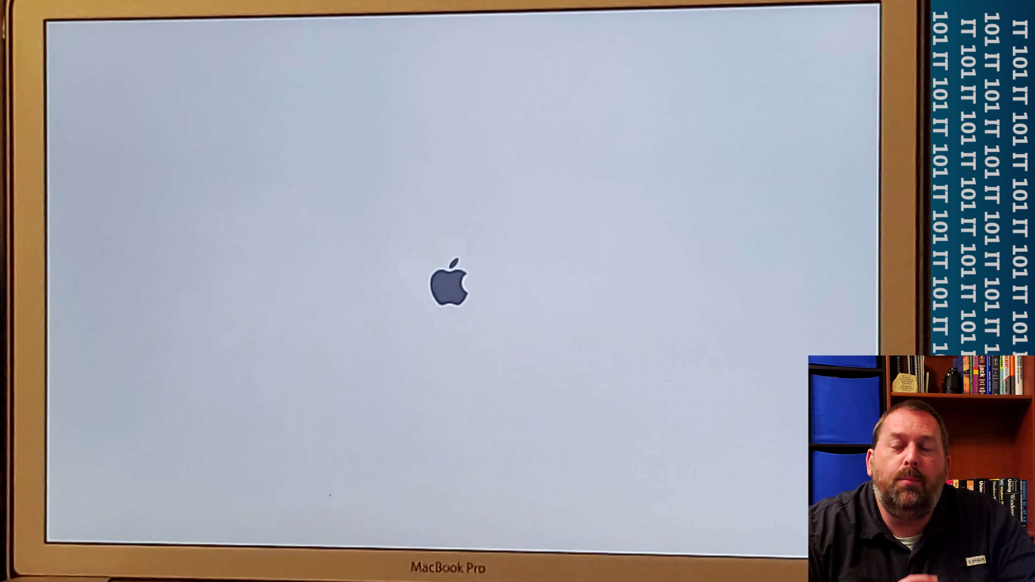